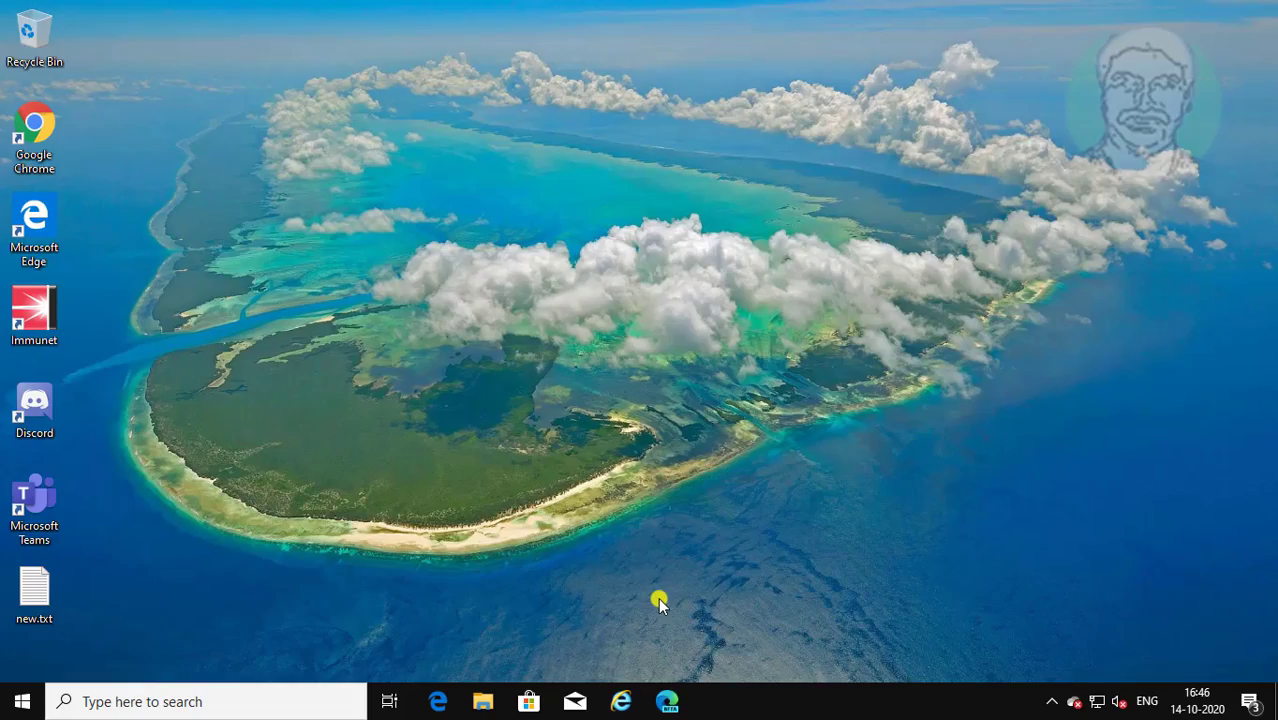
Check the startup apps list in Settings > Apps, then close Settings
left_click(14, 704)
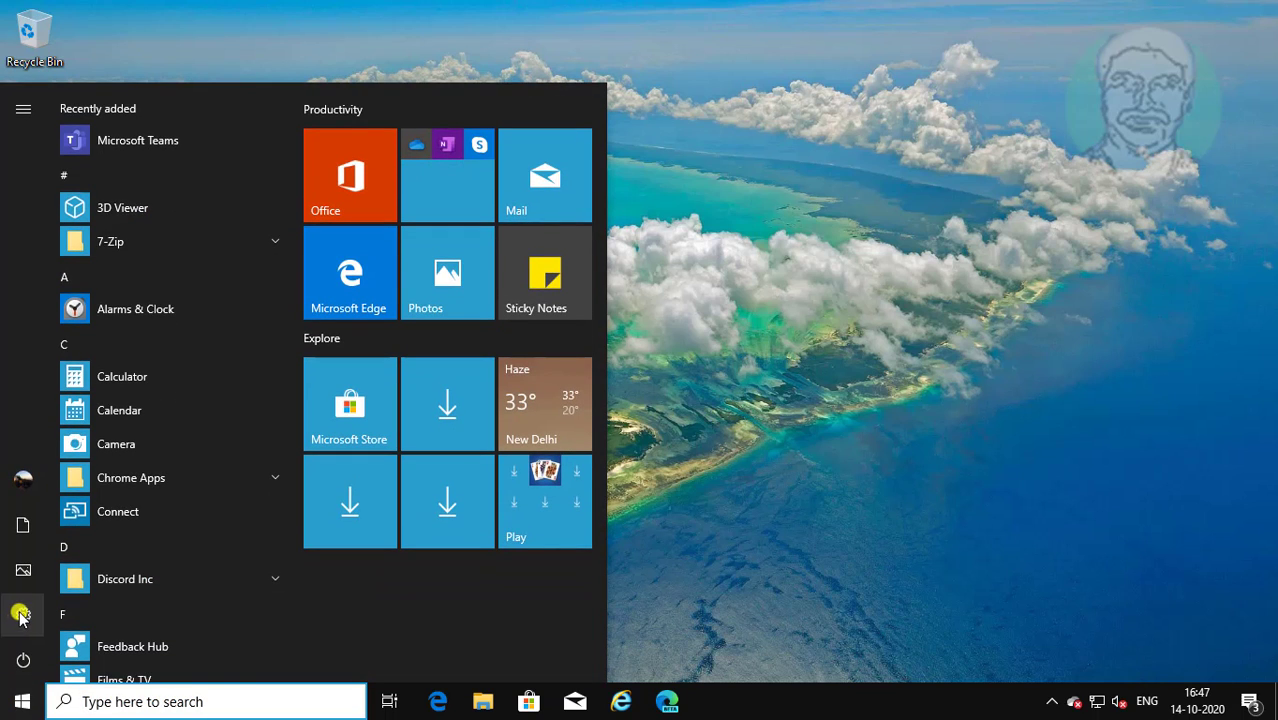
mouse_move(22, 615)
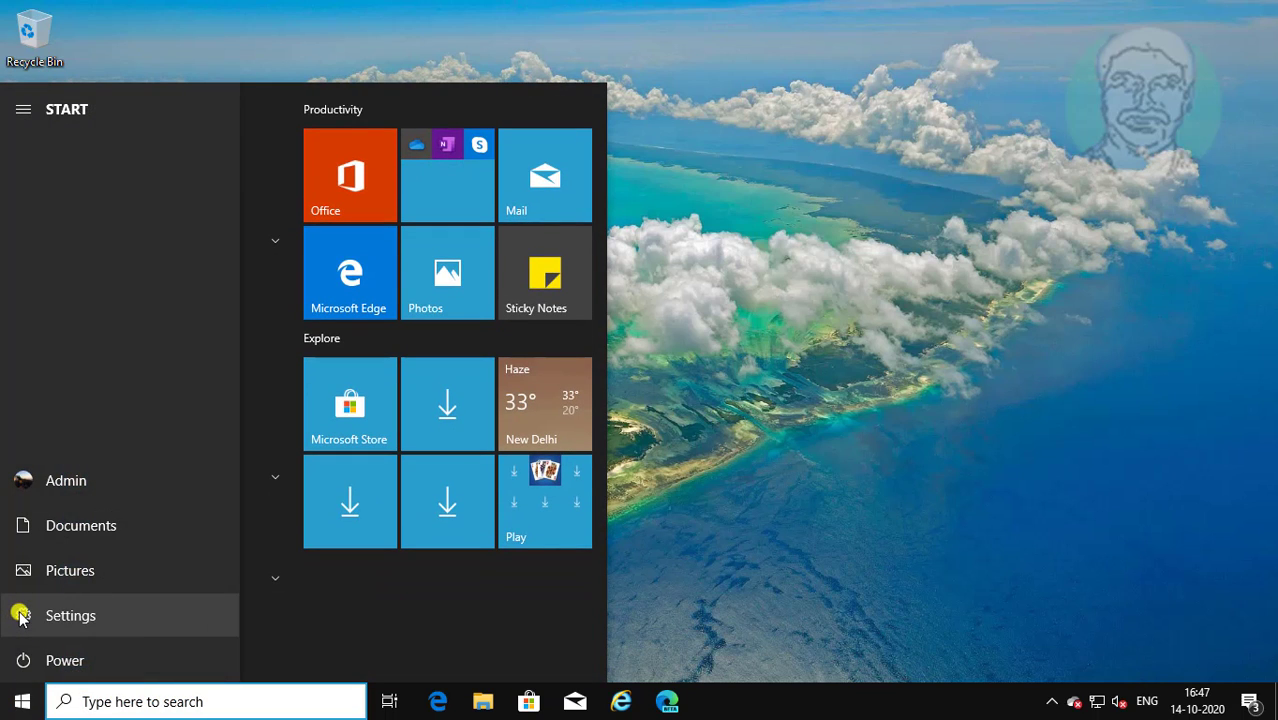
left_click(20, 617)
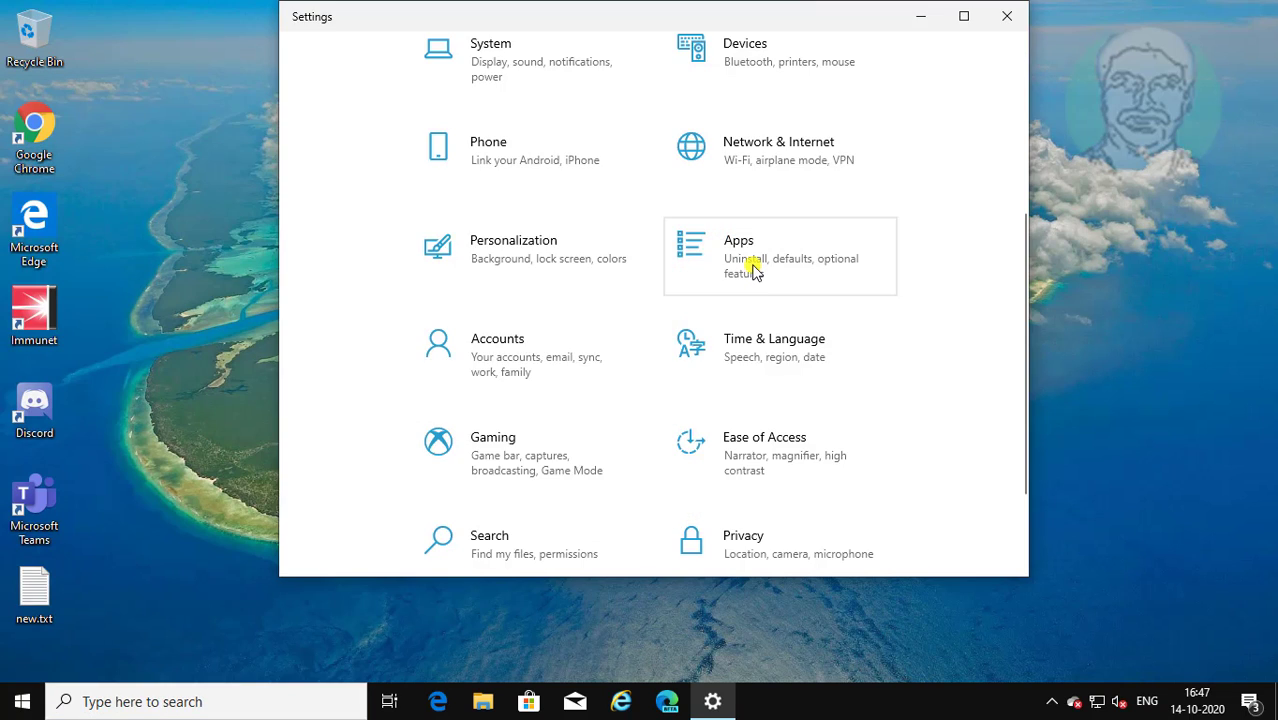
left_click(754, 270)
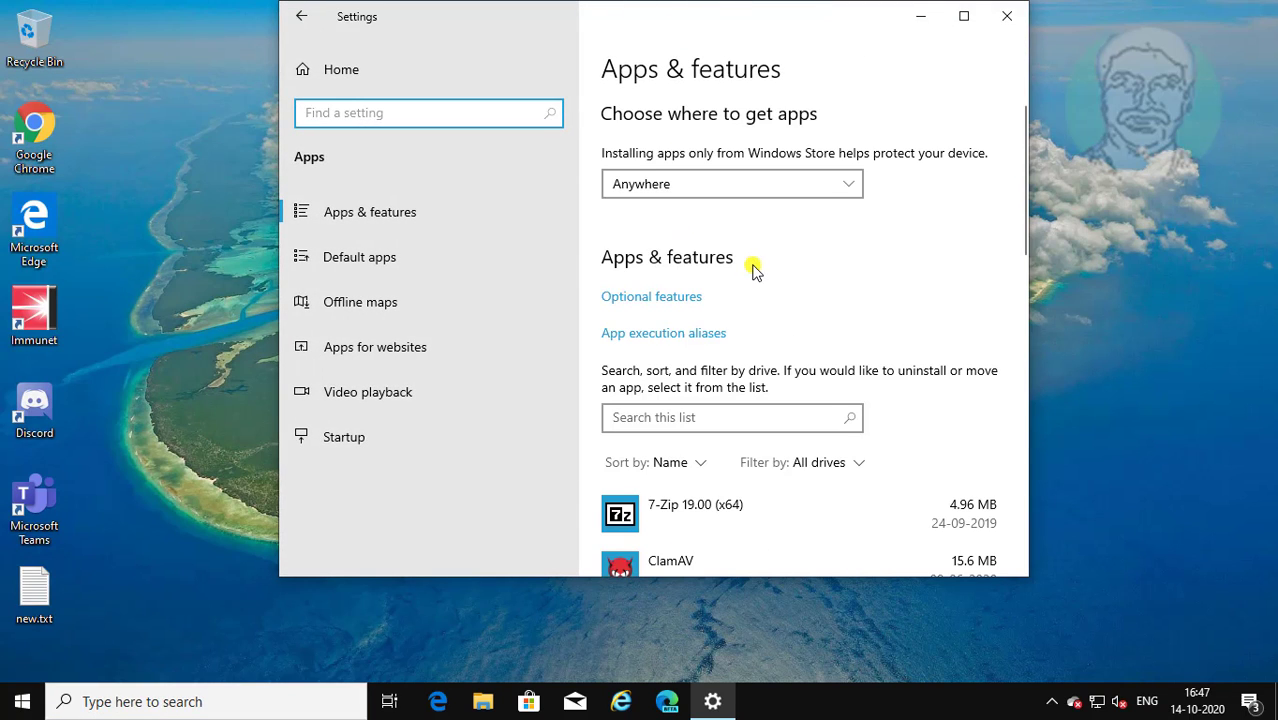
left_click(338, 446)
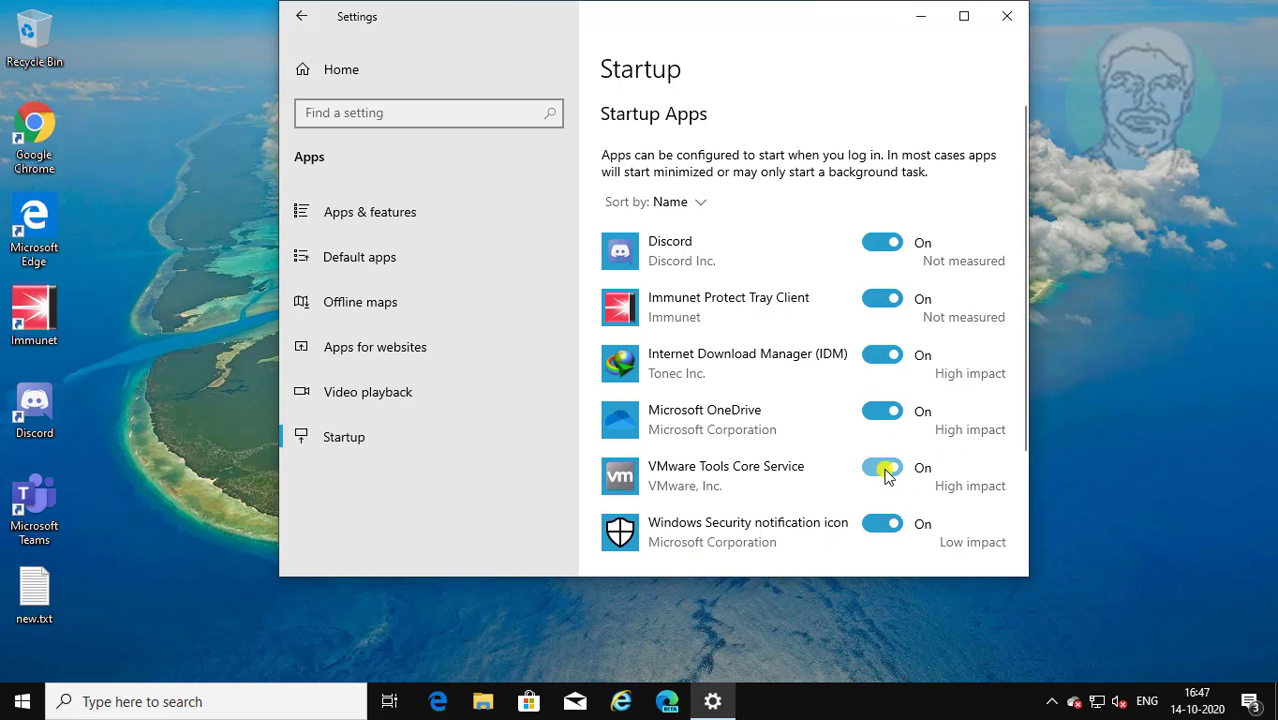
scroll(882, 495, "down", 3)
scroll(879, 517, "up", 3)
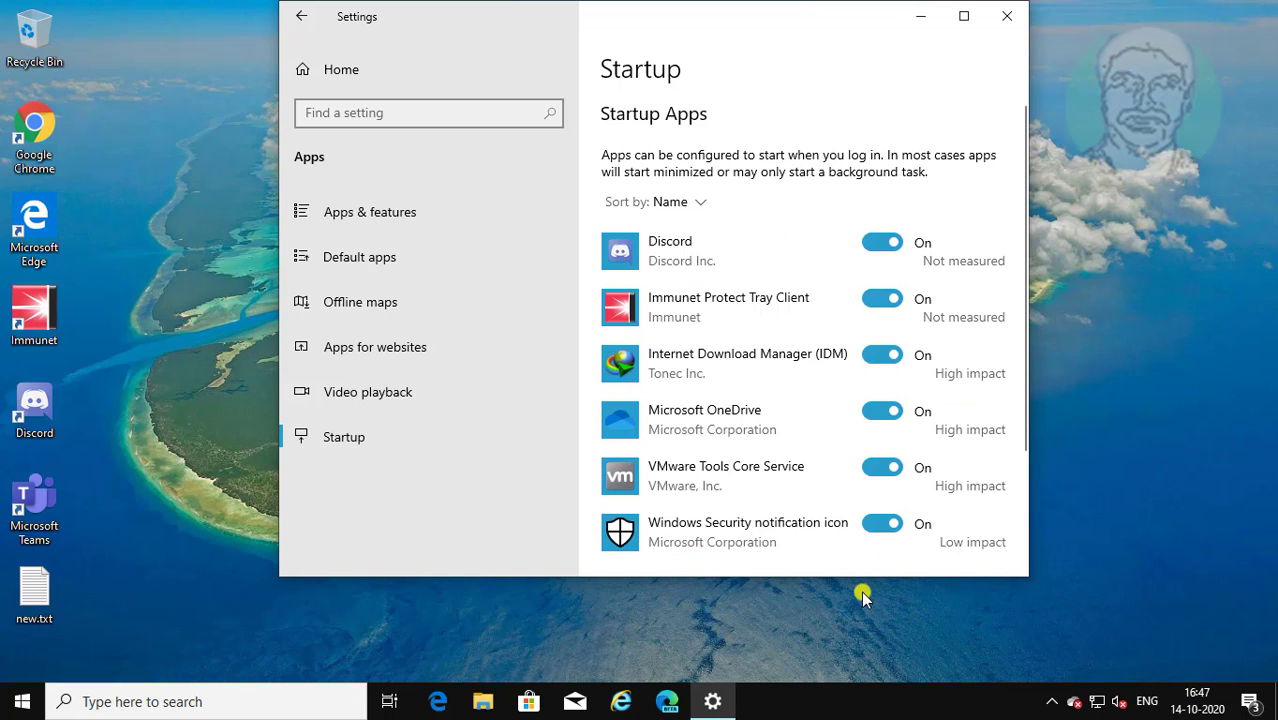
left_click(1008, 17)
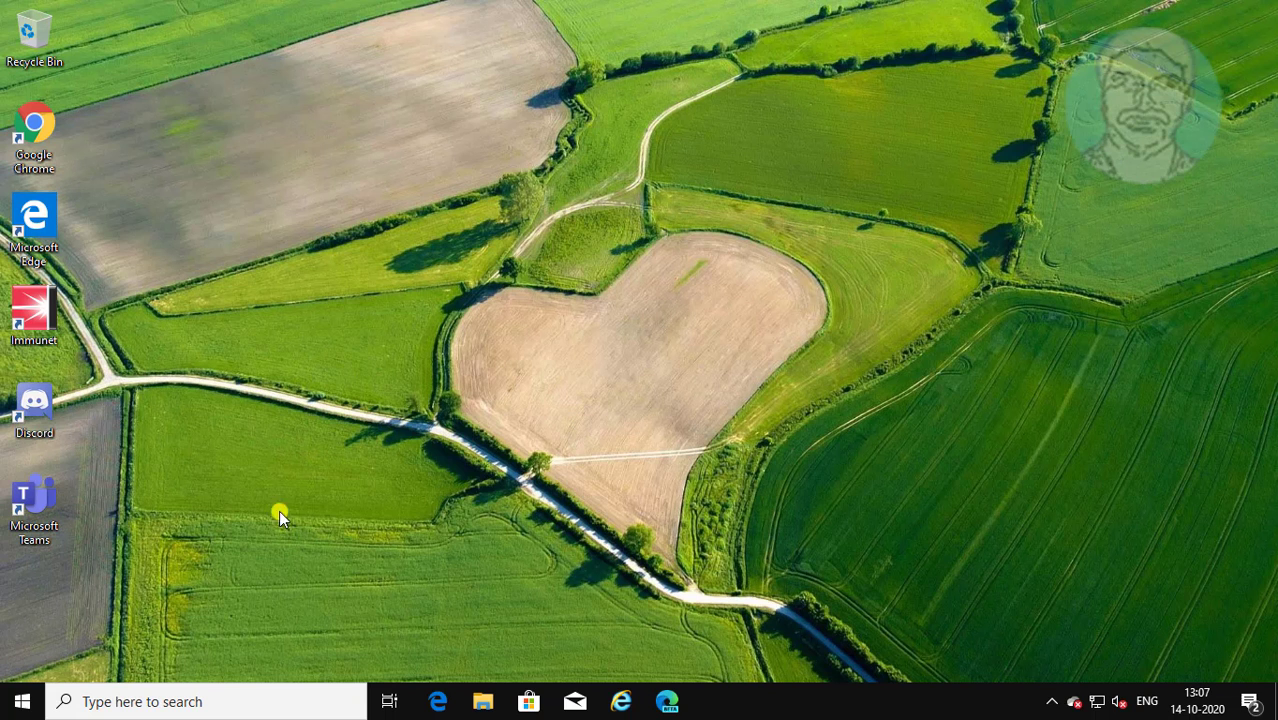
Search for regedit and run Registry Editor as administrator
left_click(178, 705)
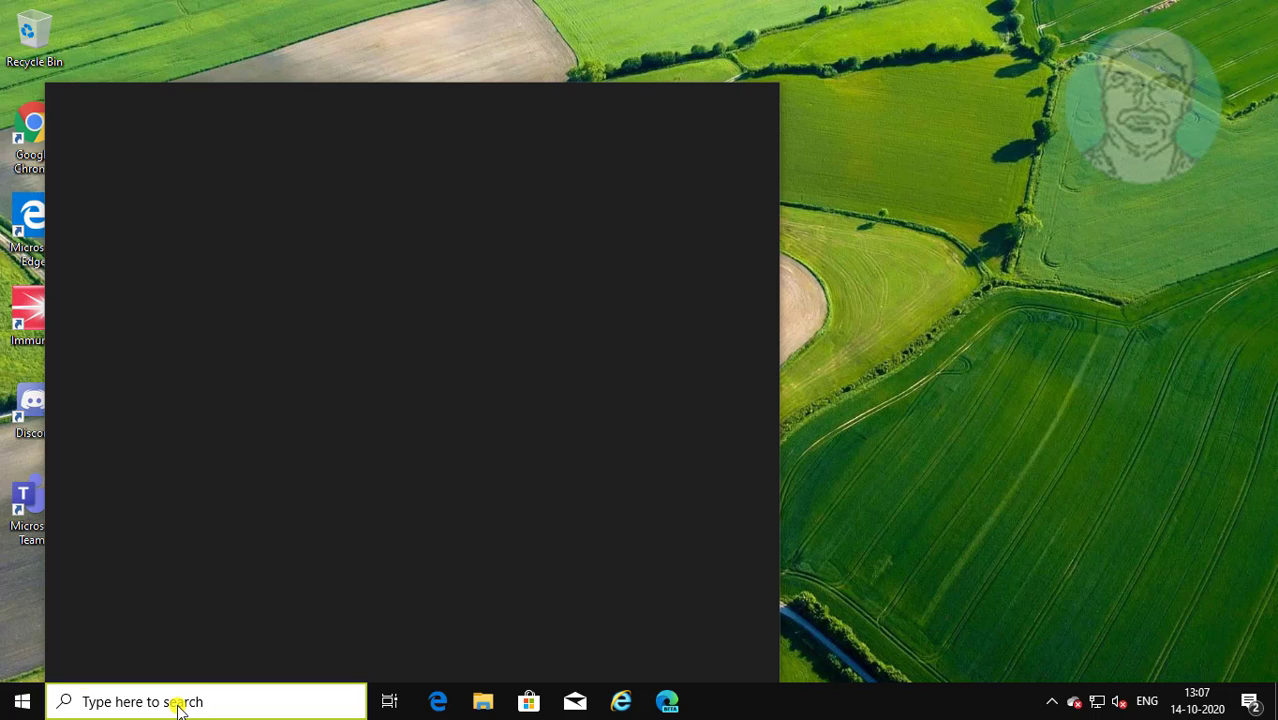
type("regedit")
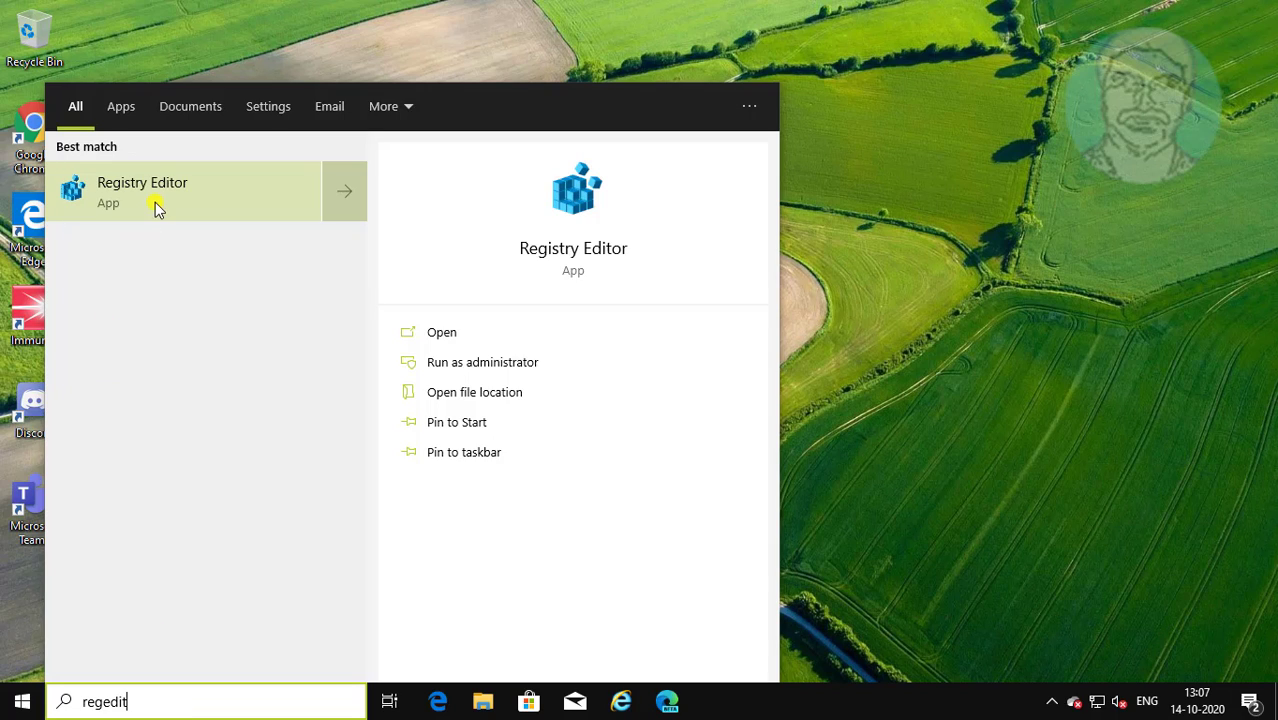
right_click(160, 192)
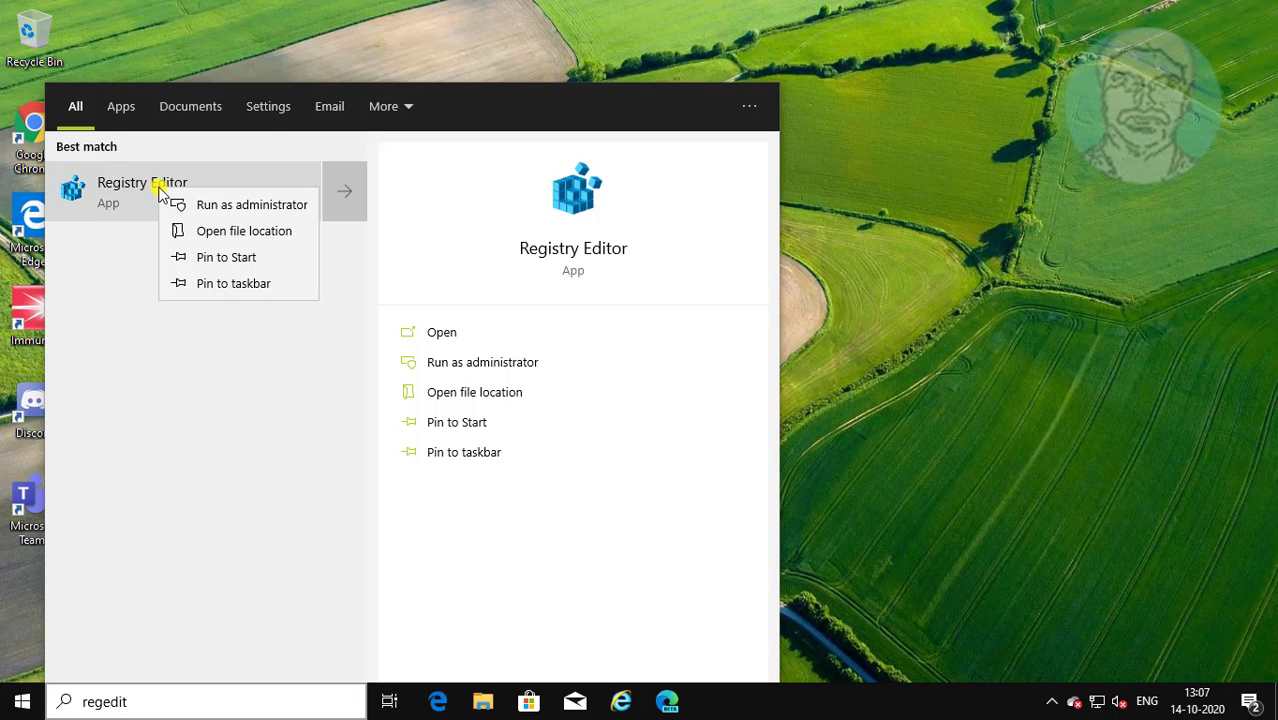
left_click(231, 205)
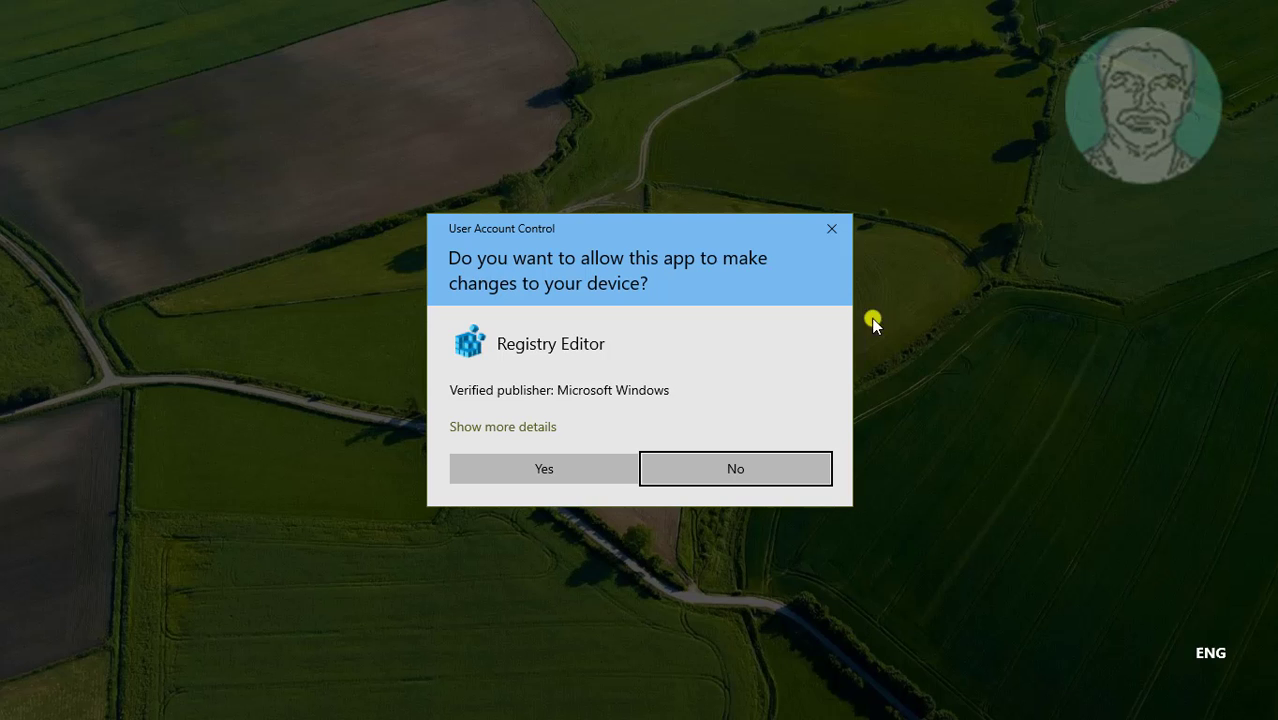
Approve the UAC prompt and expand HKEY_CURRENT_USER\Software\Microsoft
left_click(520, 465)
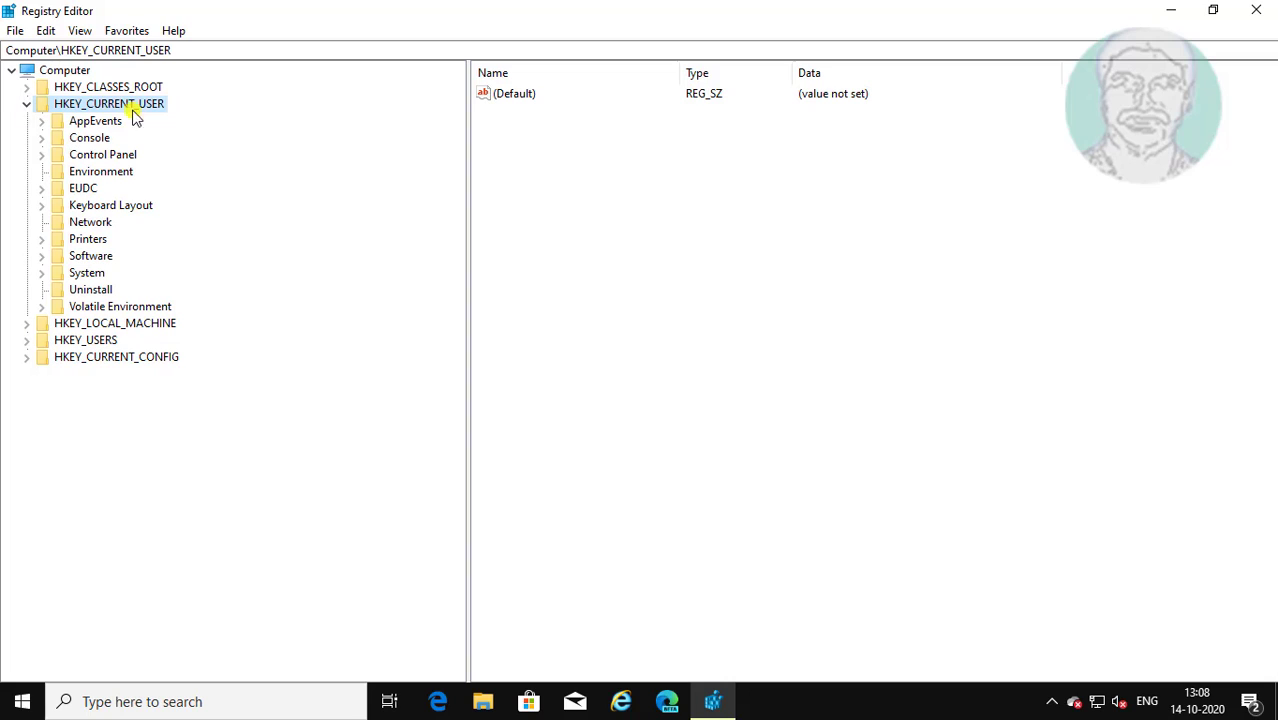
left_click(98, 257)
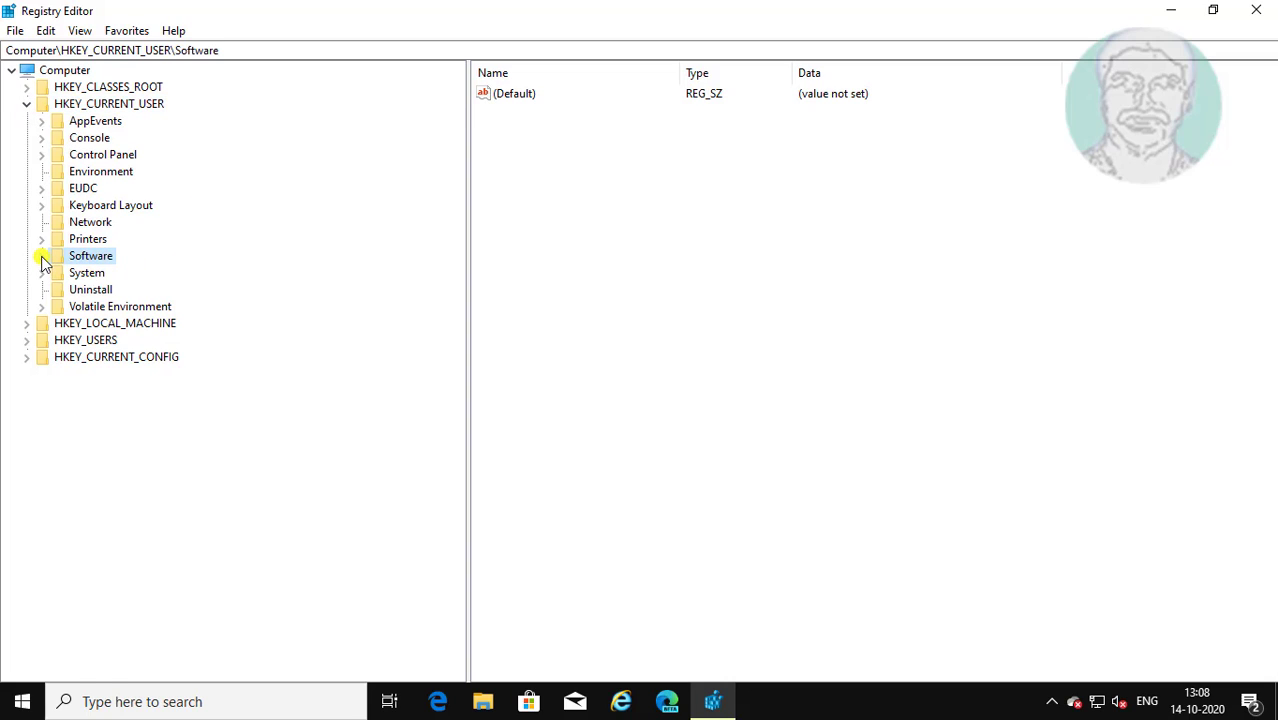
left_click(41, 257)
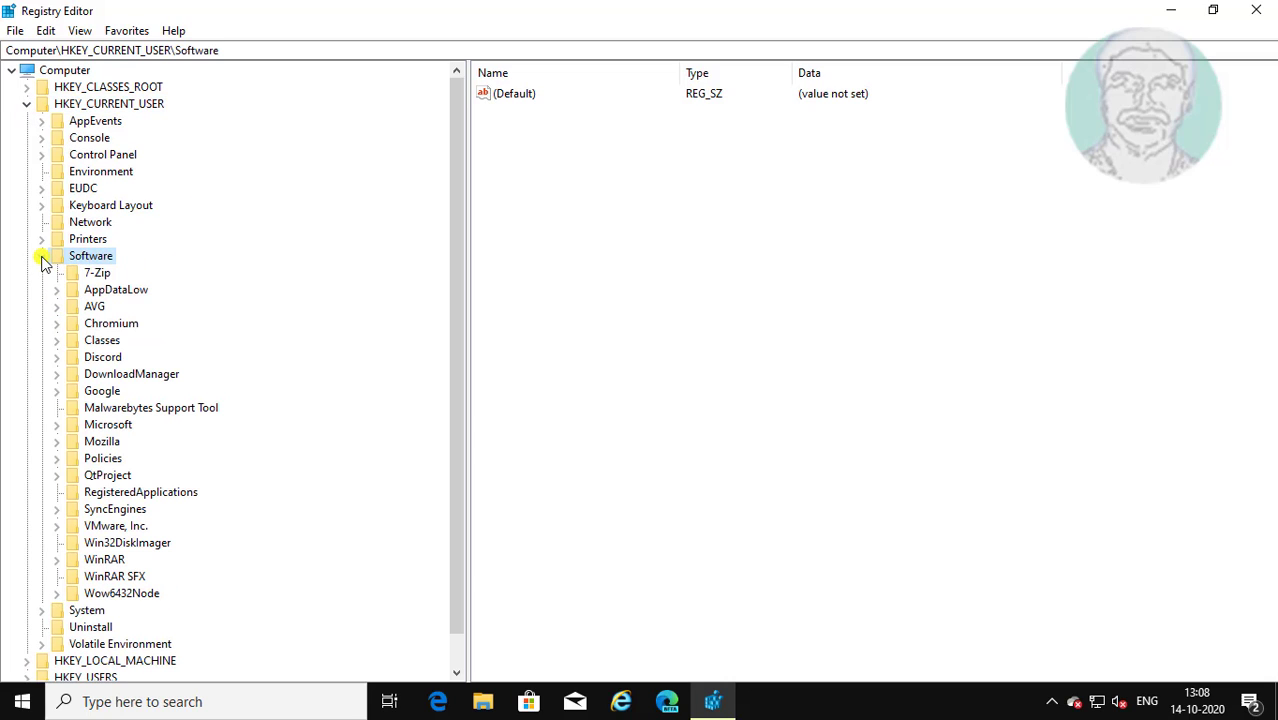
left_click(116, 428)
left_click(57, 426)
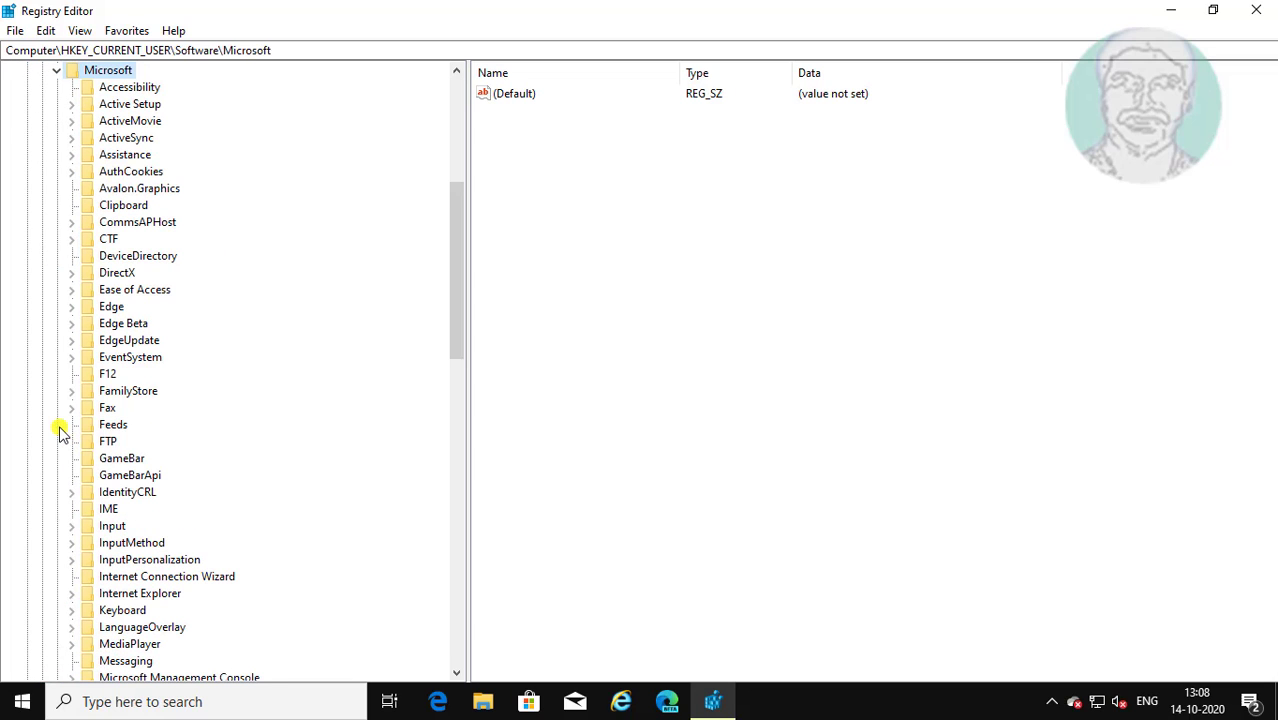
scroll(210, 470, "down", 6)
scroll(200, 488, "down", 6)
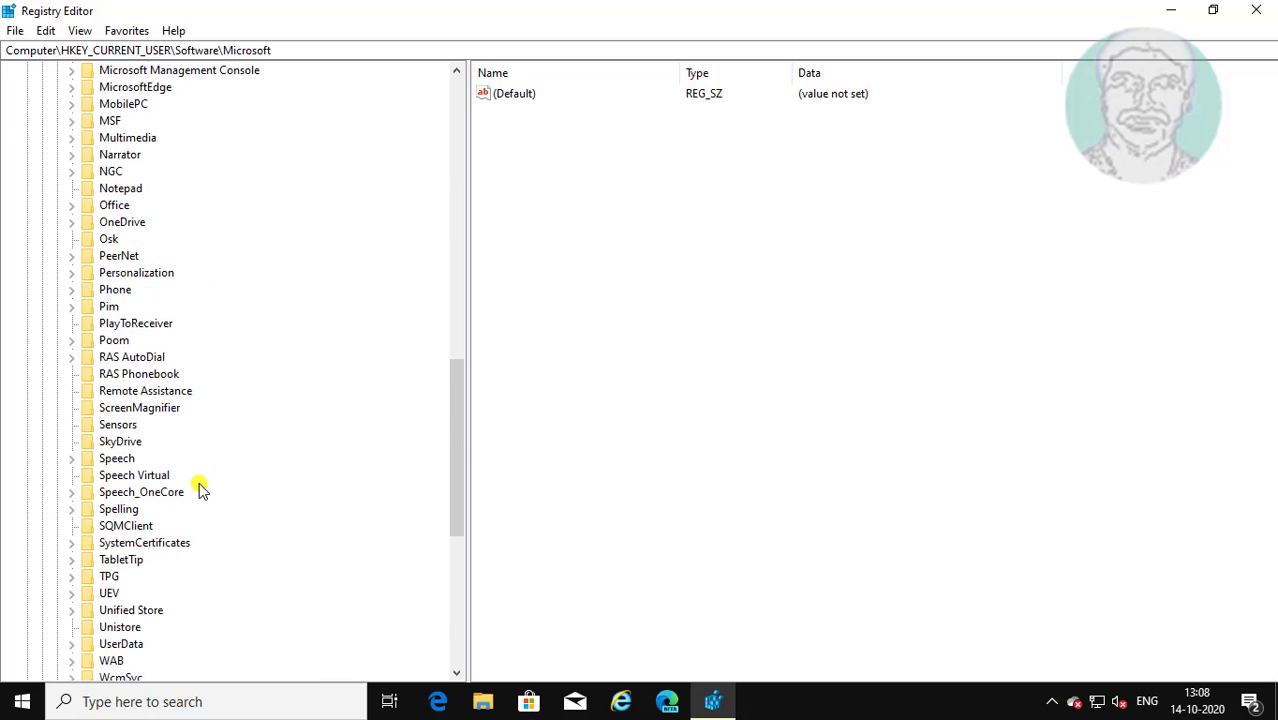
scroll(200, 490, "down", 6)
Expand Windows\CurrentVersion and select the Run key
left_click(135, 408)
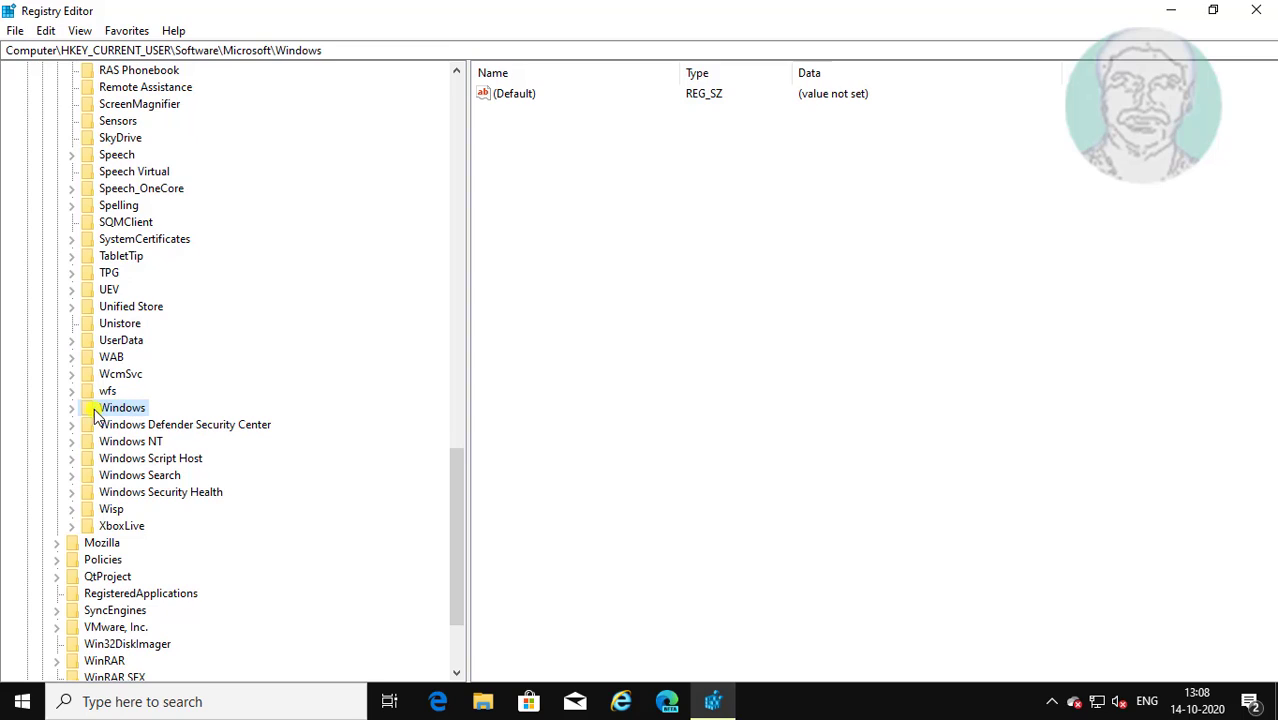
left_click(71, 408)
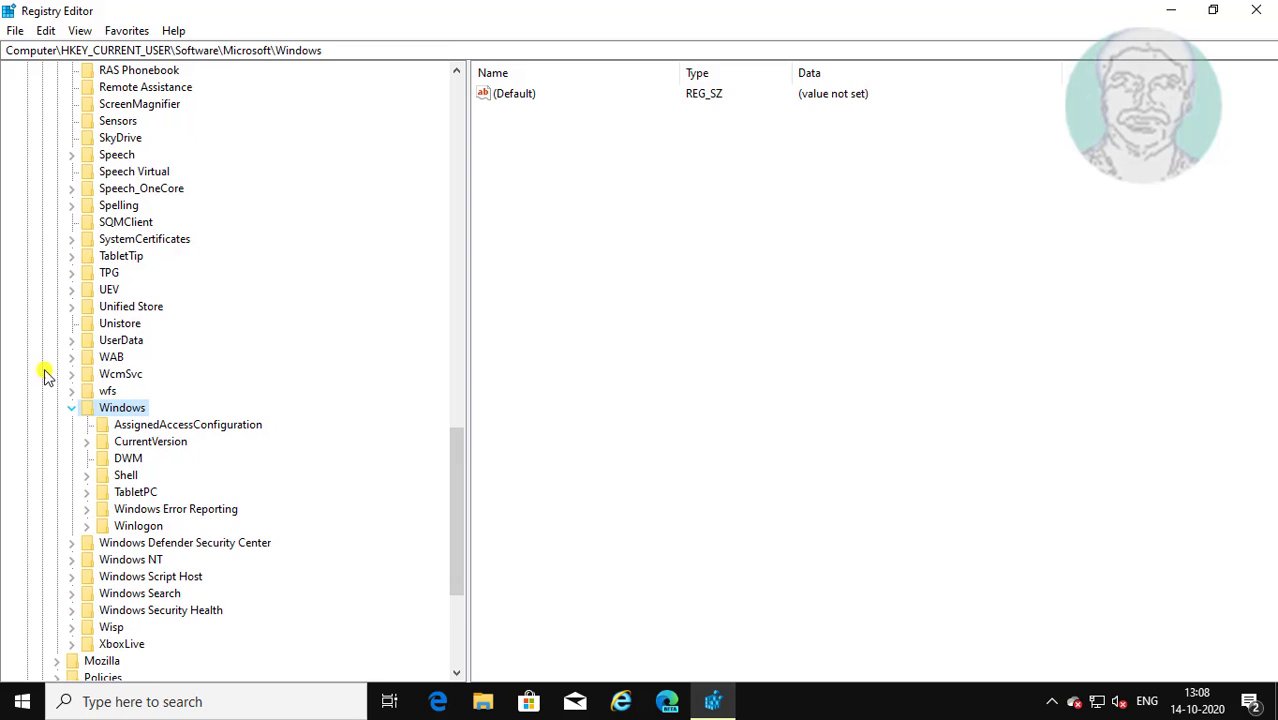
left_click(158, 441)
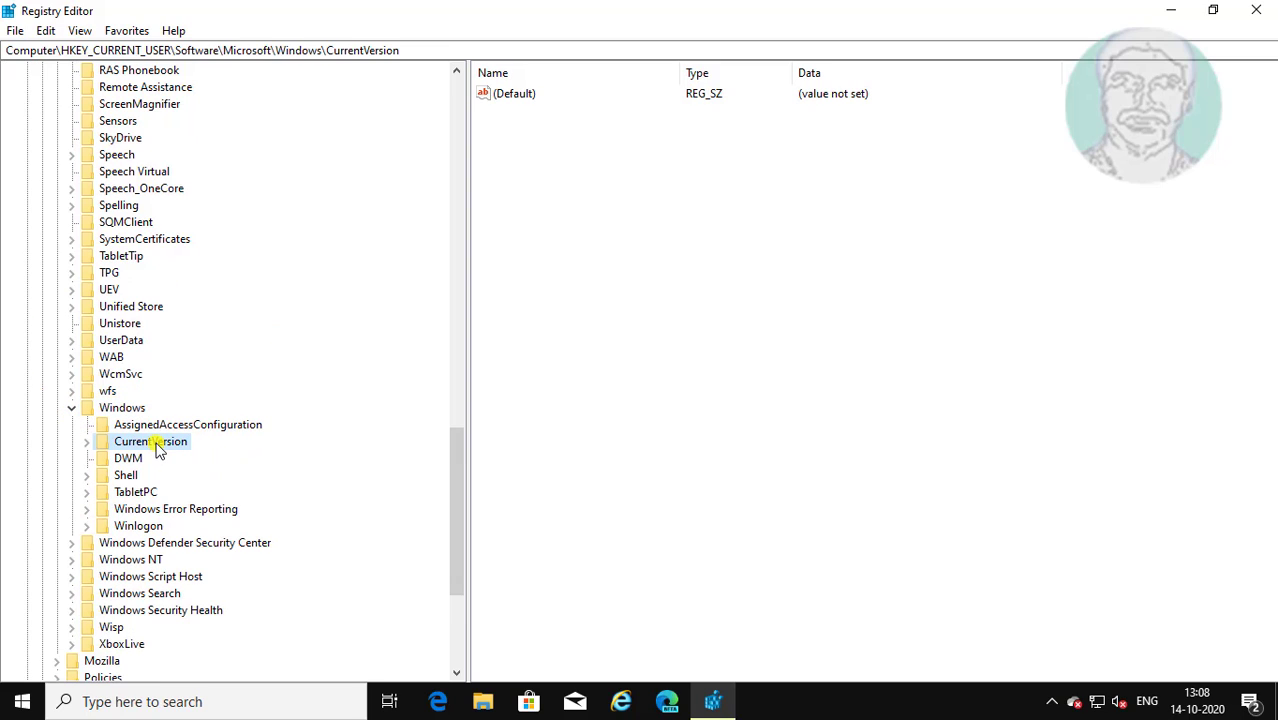
left_click(88, 442)
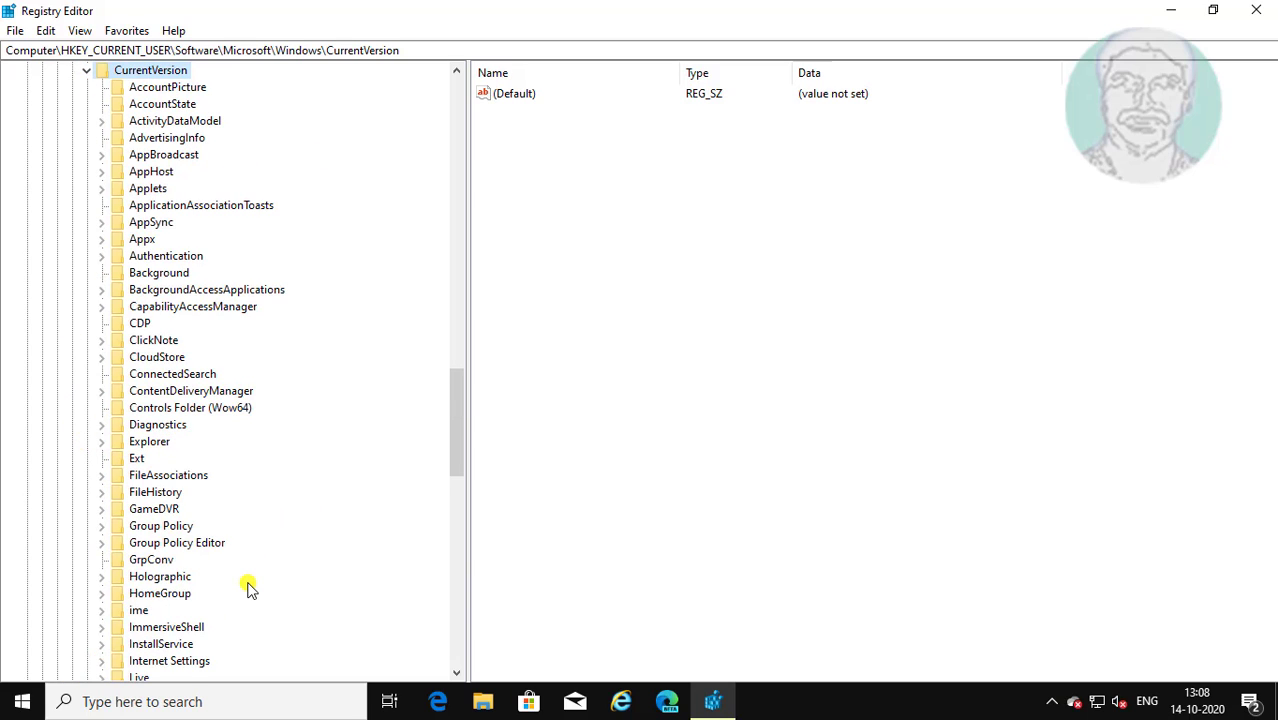
scroll(248, 588, "down", 3)
scroll(236, 530, "down", 1)
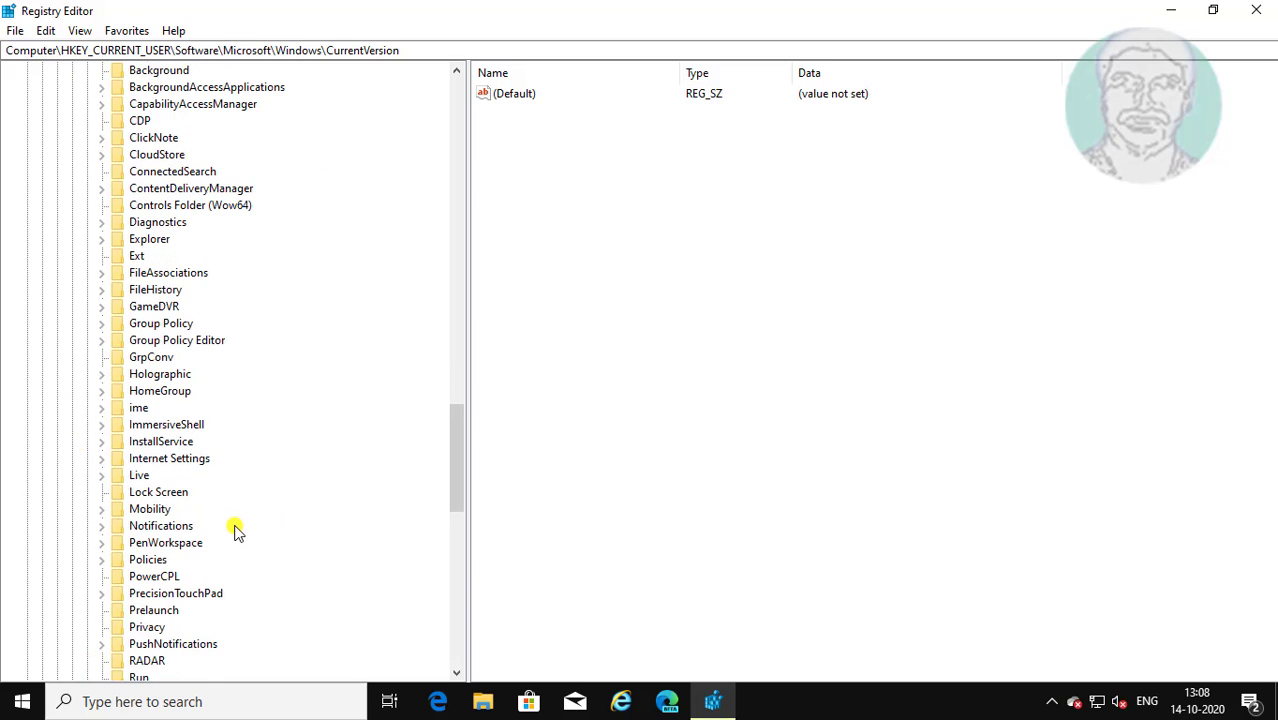
scroll(236, 530, "down", 2)
scroll(236, 530, "down", 2)
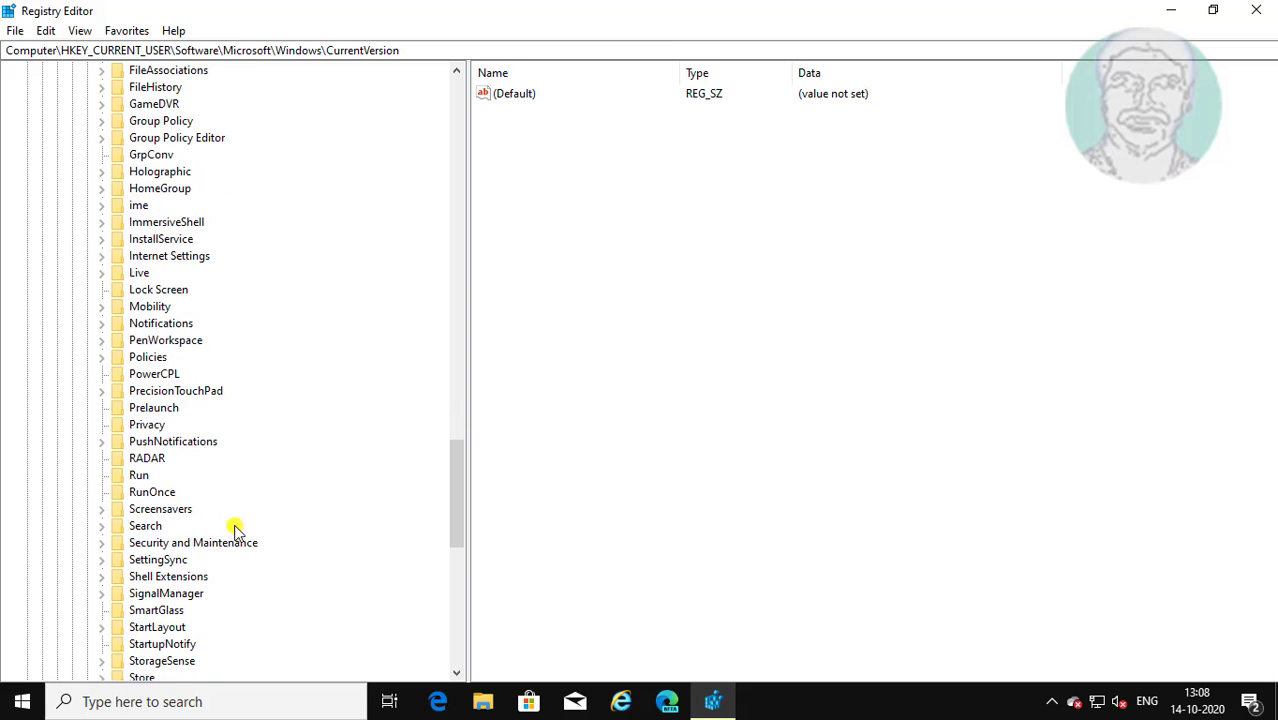
left_click(137, 477)
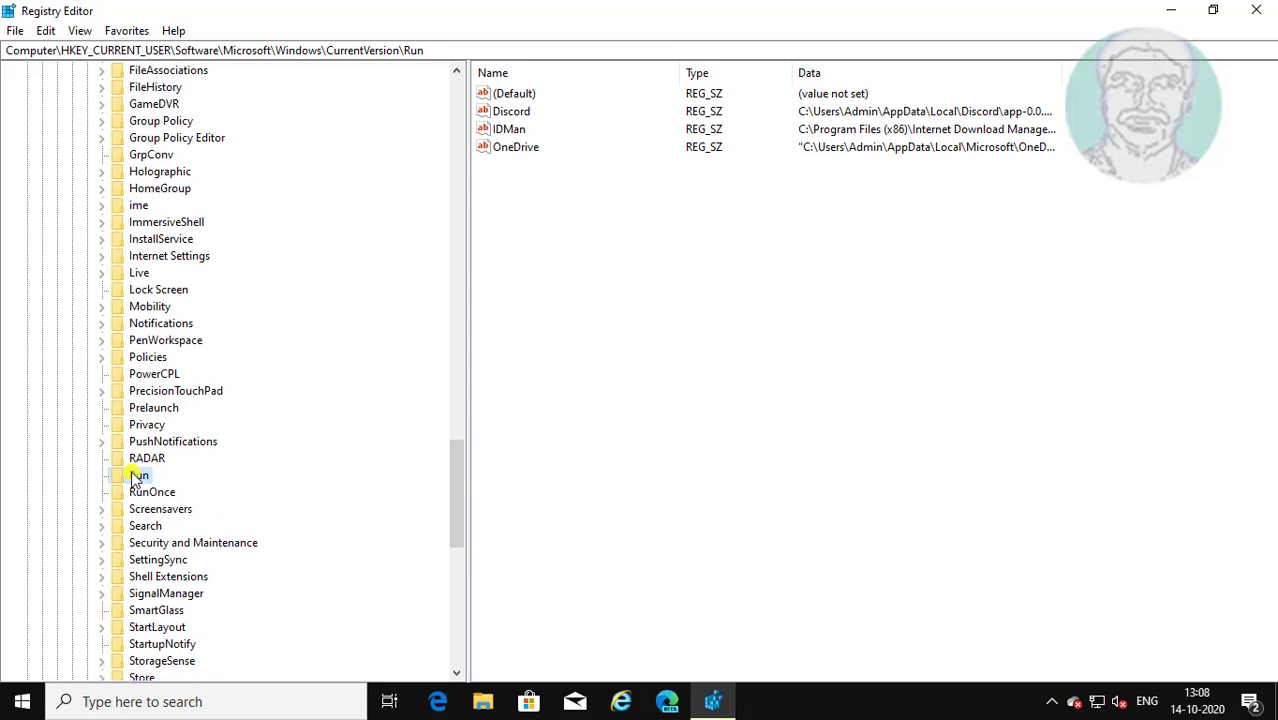
Add a new string value named com.squirrel.Teams.Teams to the Run key
right_click(525, 208)
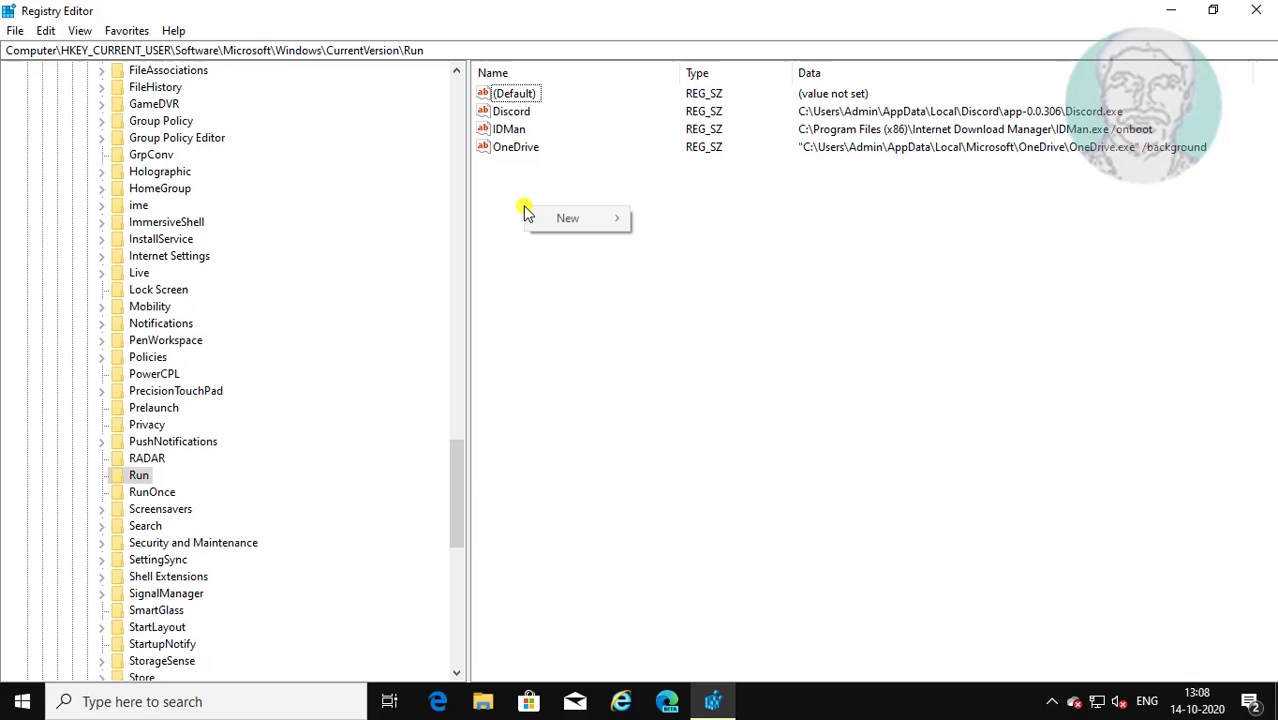
mouse_move(568, 218)
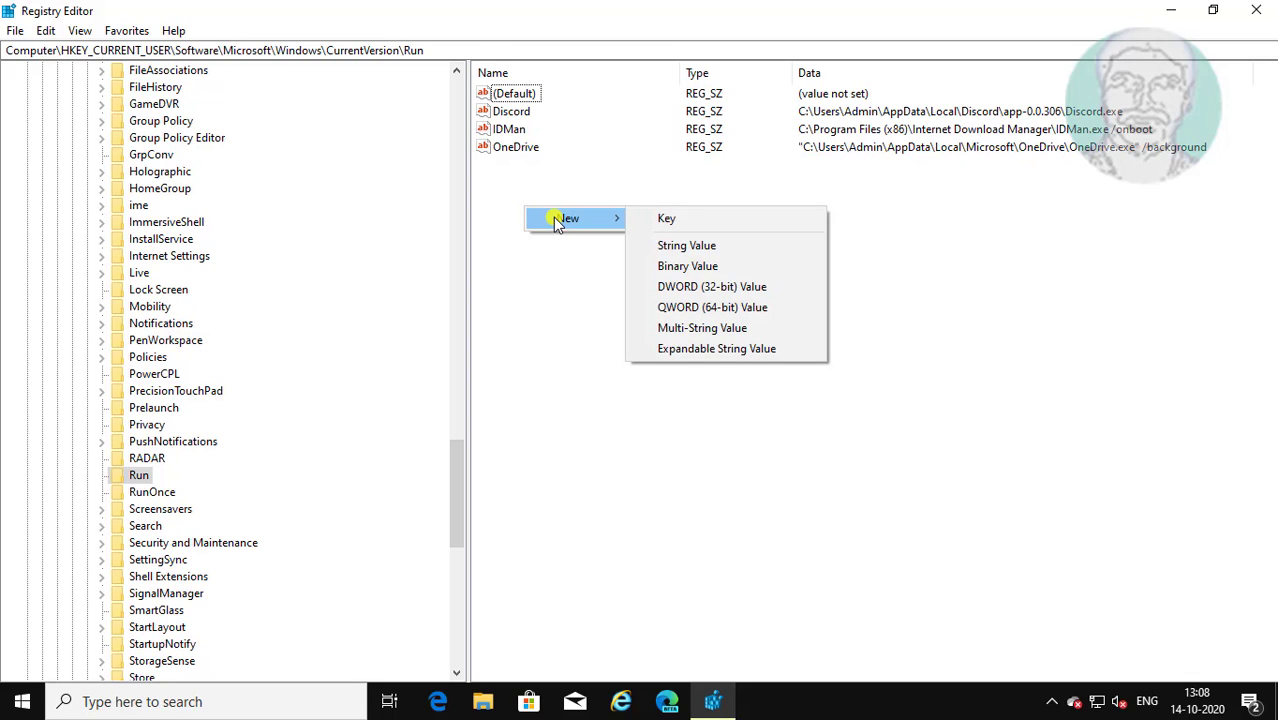
left_click(683, 245)
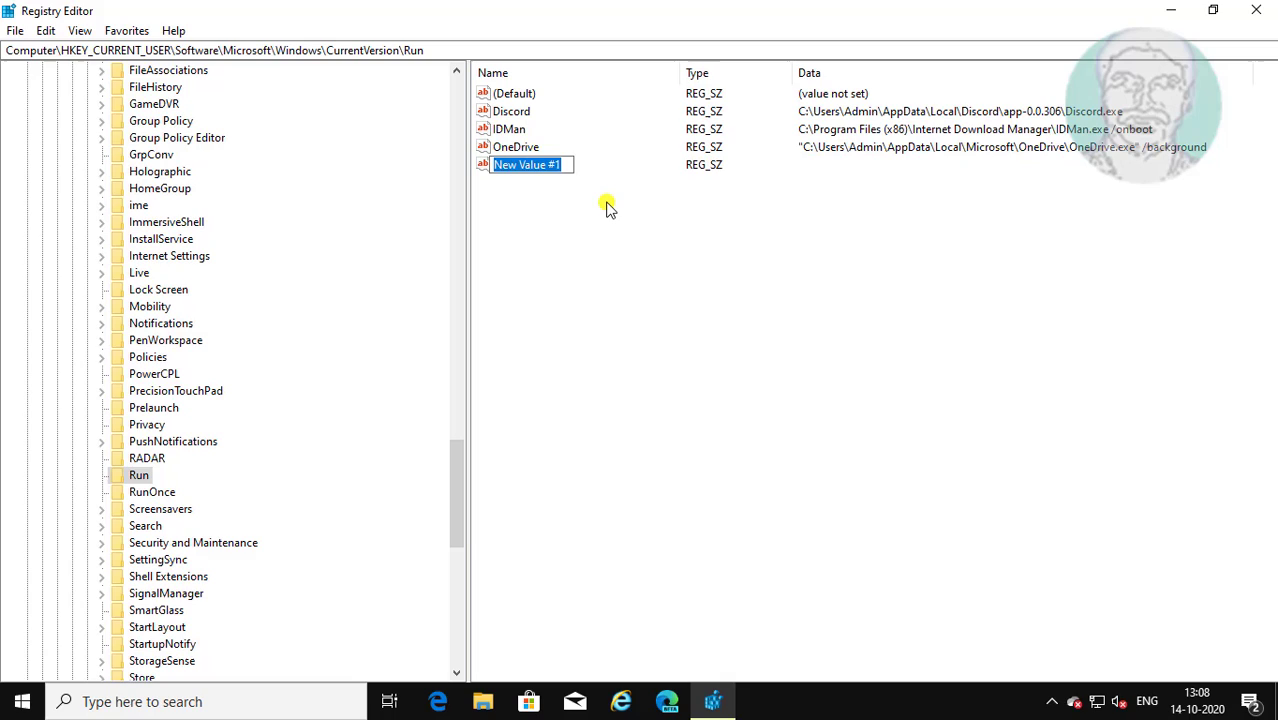
type("com.squirrel.Teams.Teams")
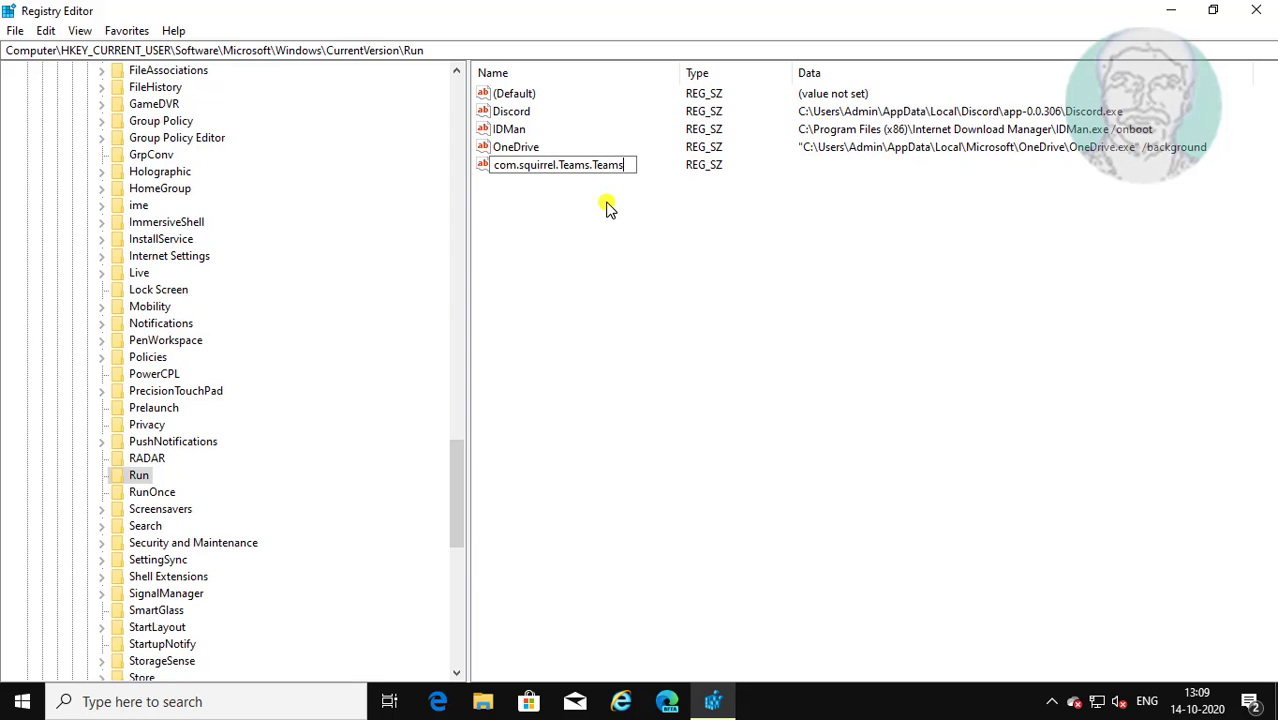
key("Return")
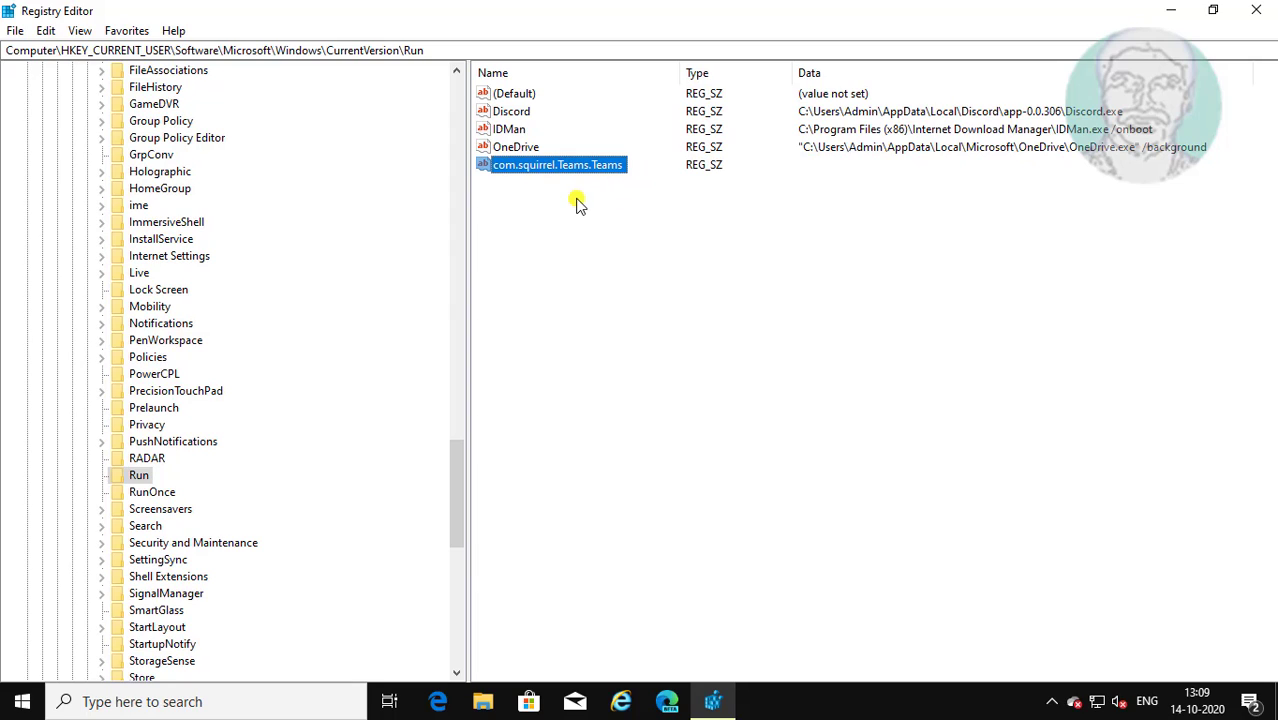
Open com.squirrel.Teams.Teams for editing and bring up the Windows Run prompt
double_click(579, 166)
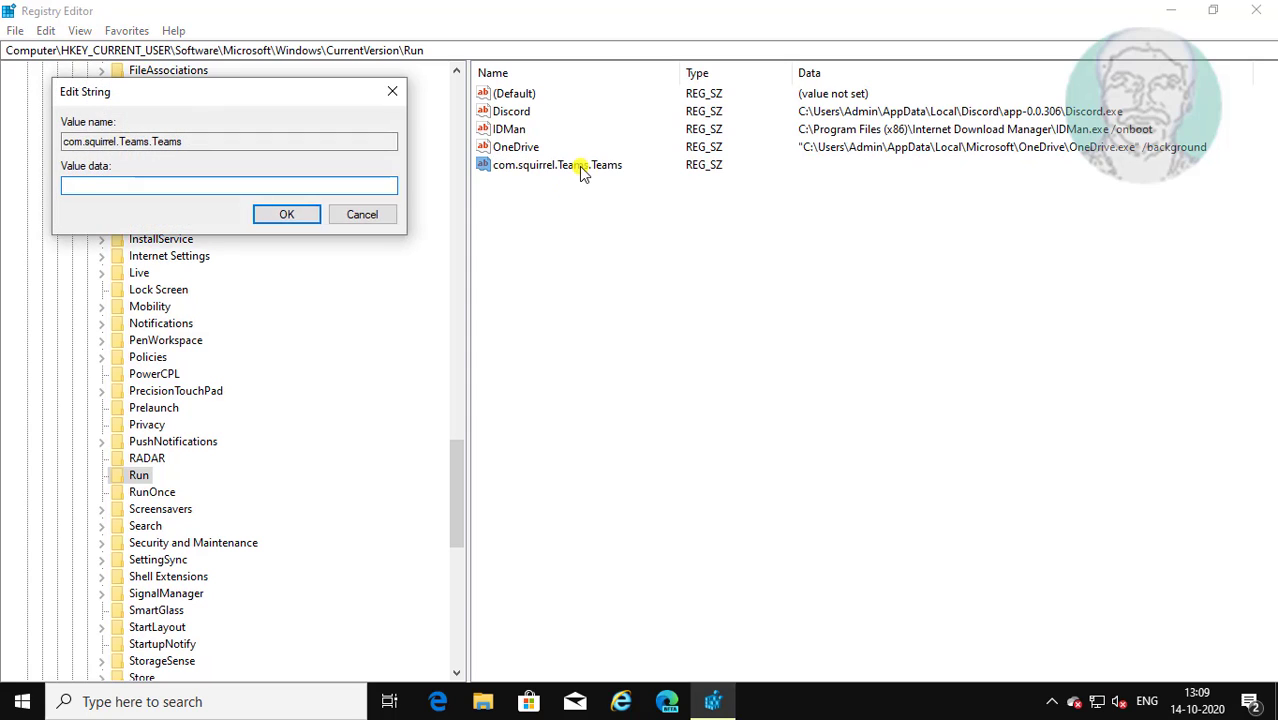
right_click(23, 698)
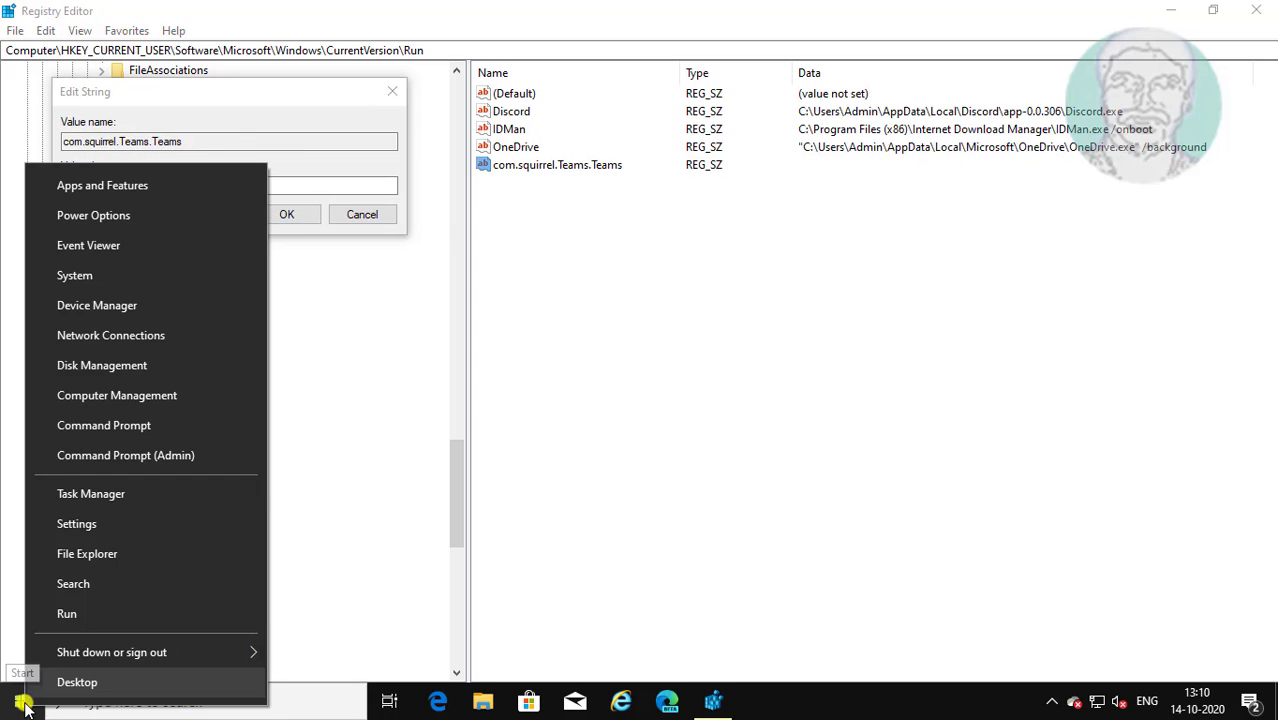
left_click(51, 611)
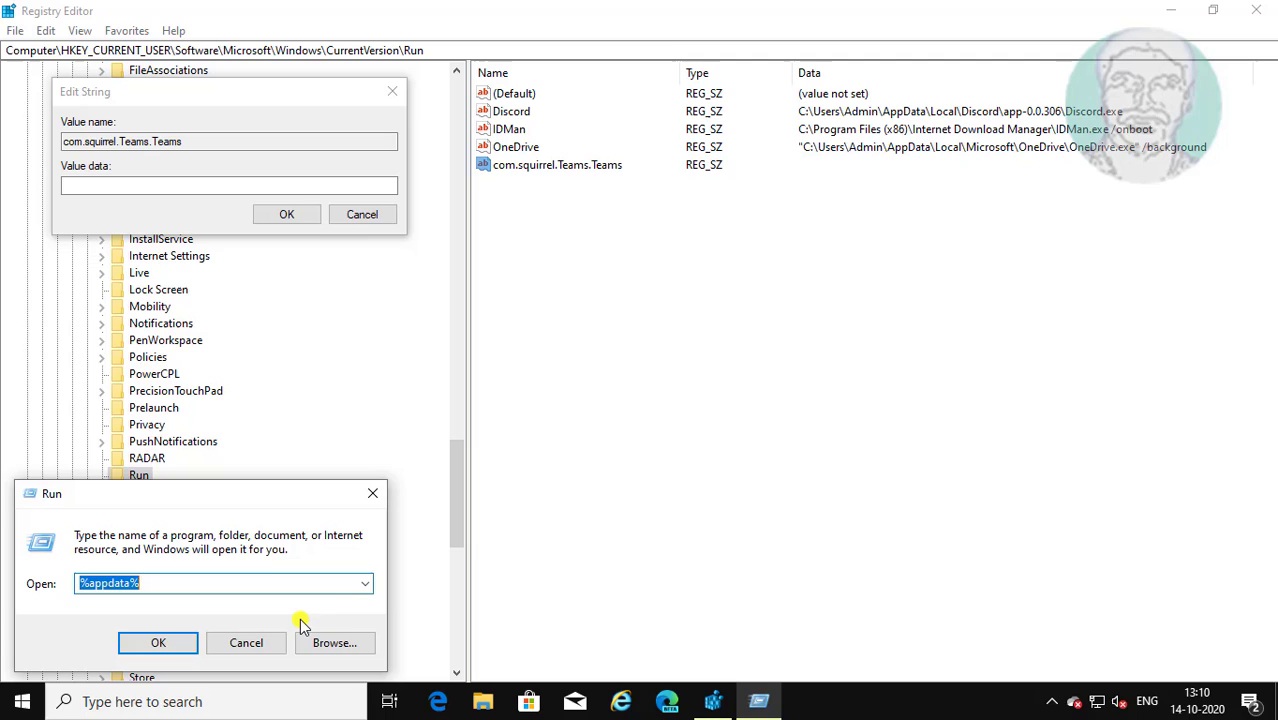
Open %localappdata% and browse to Microsoft\Teams\current
type("%local")
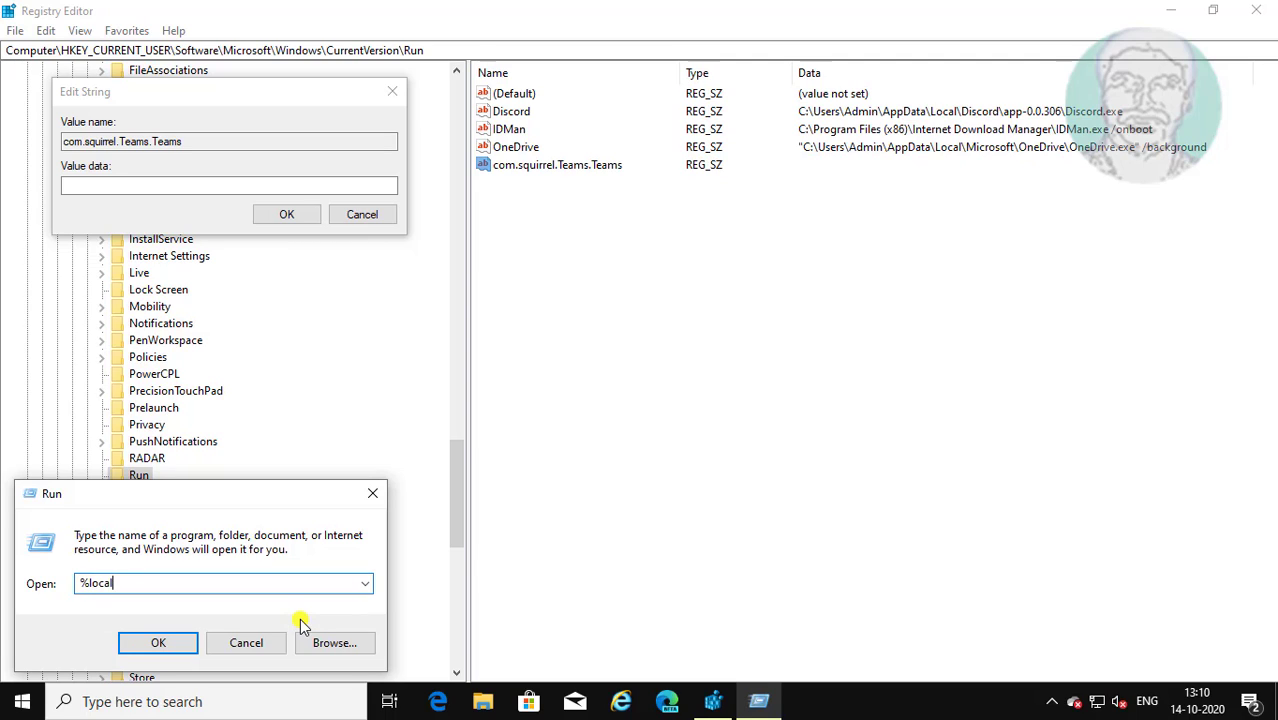
type("appdata%")
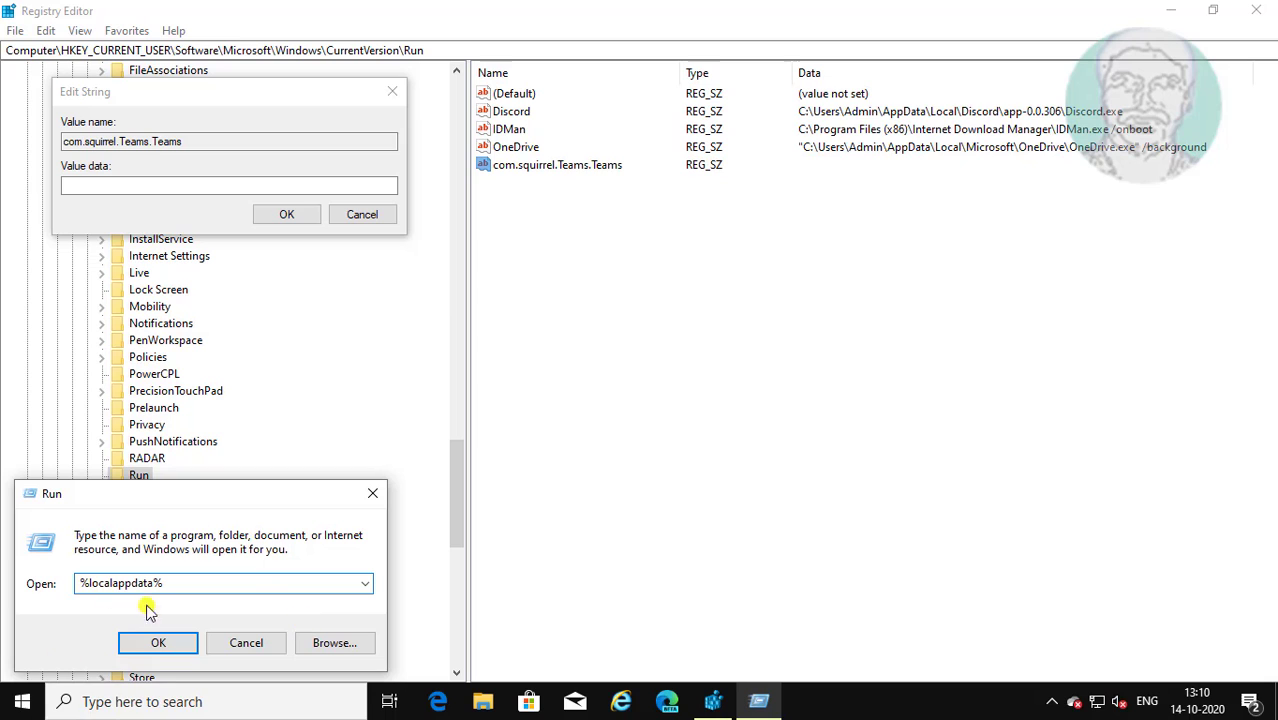
left_click(160, 645)
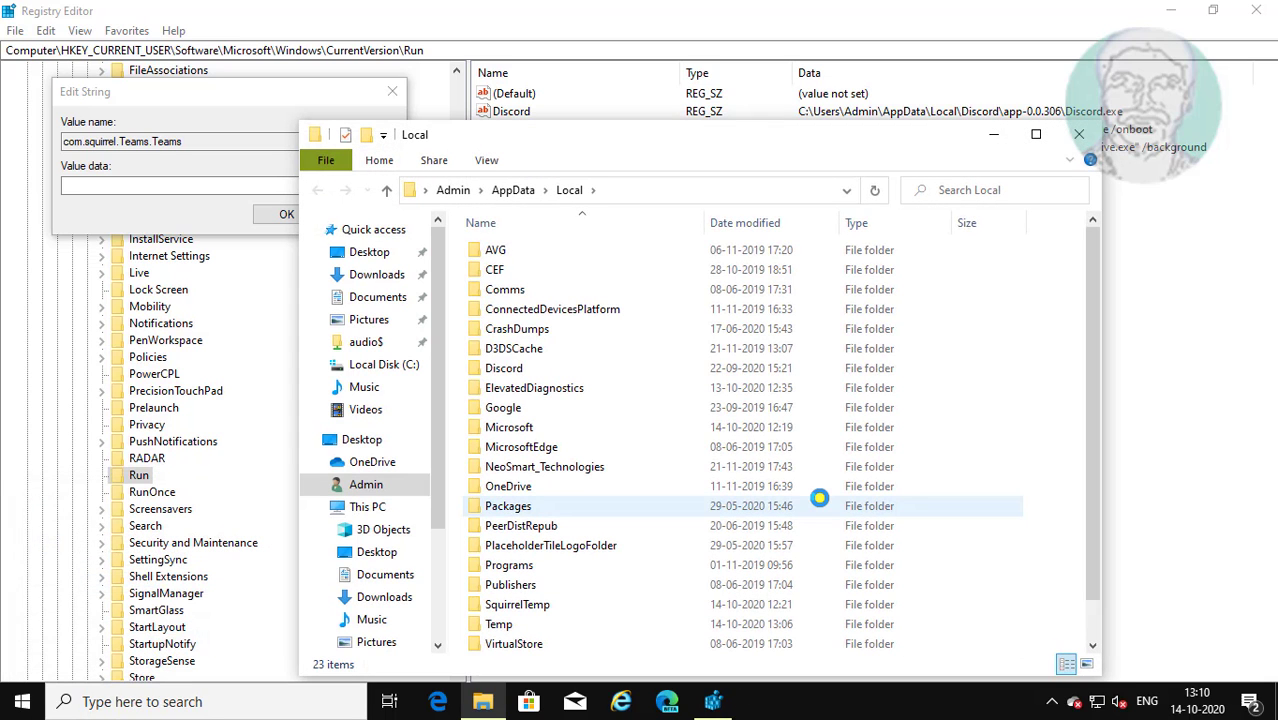
left_click_drag(705, 153, 698, 191)
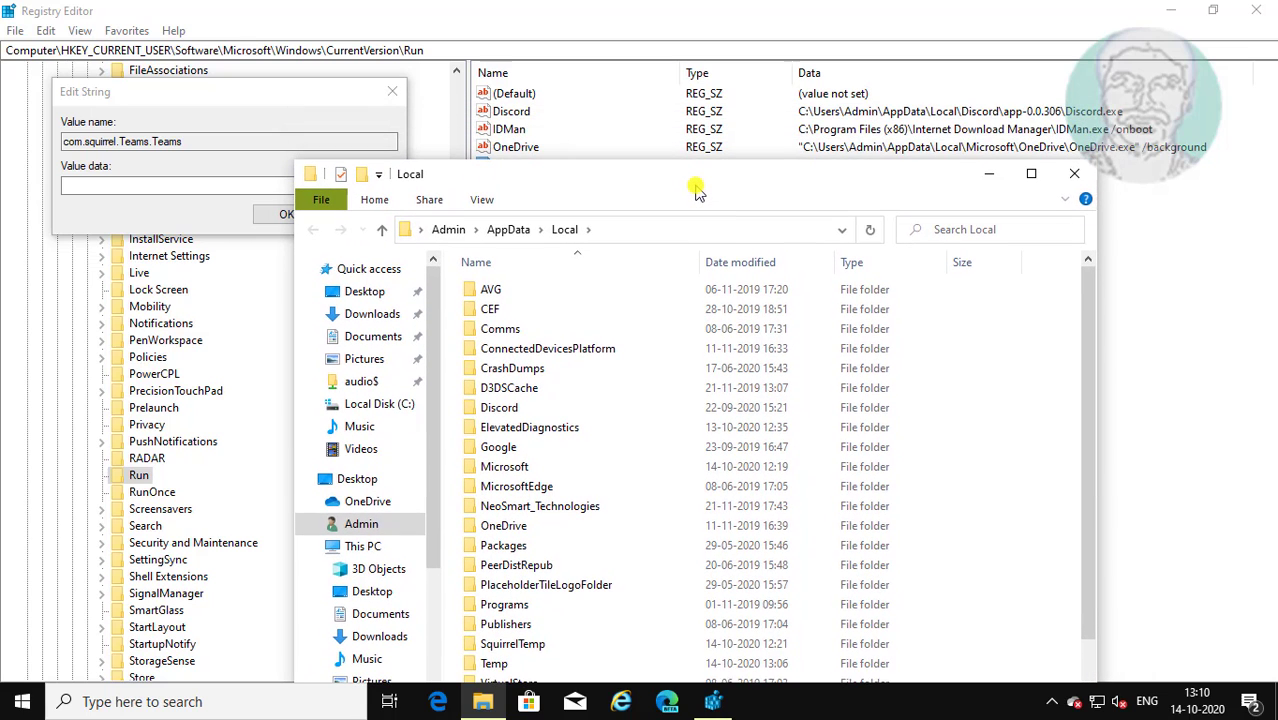
scroll(708, 289, "down", 1)
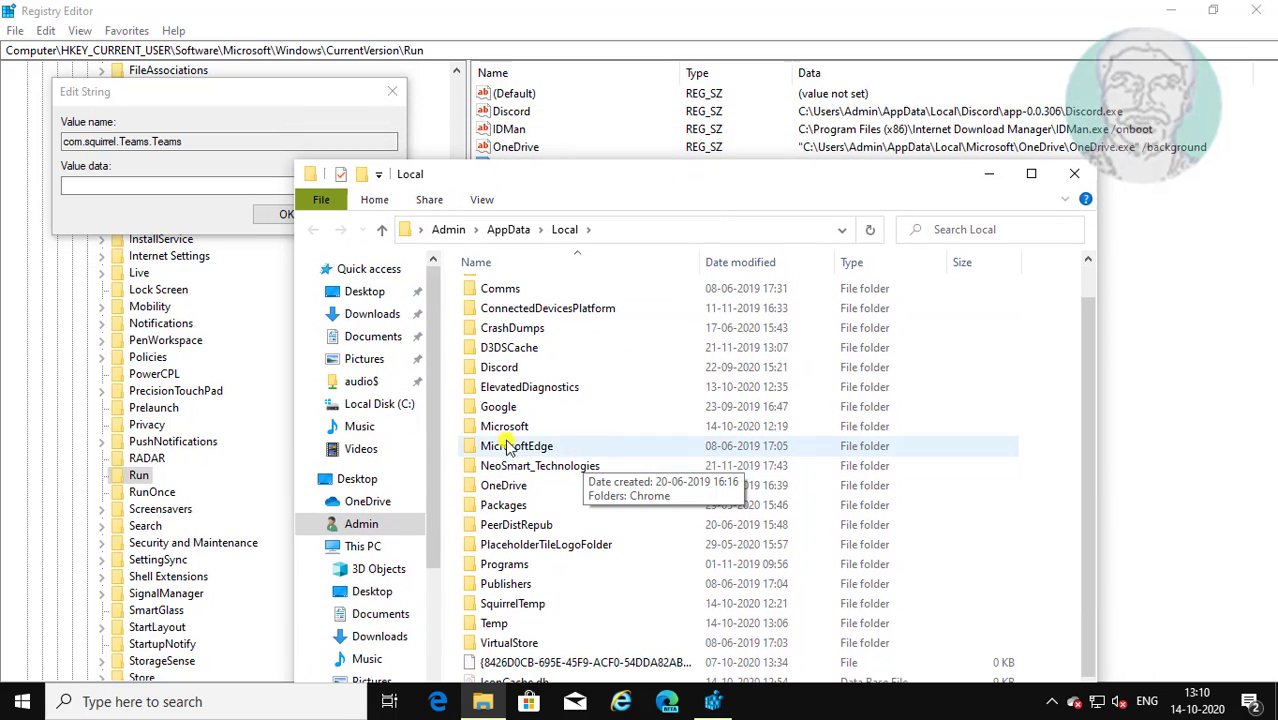
double_click(528, 428)
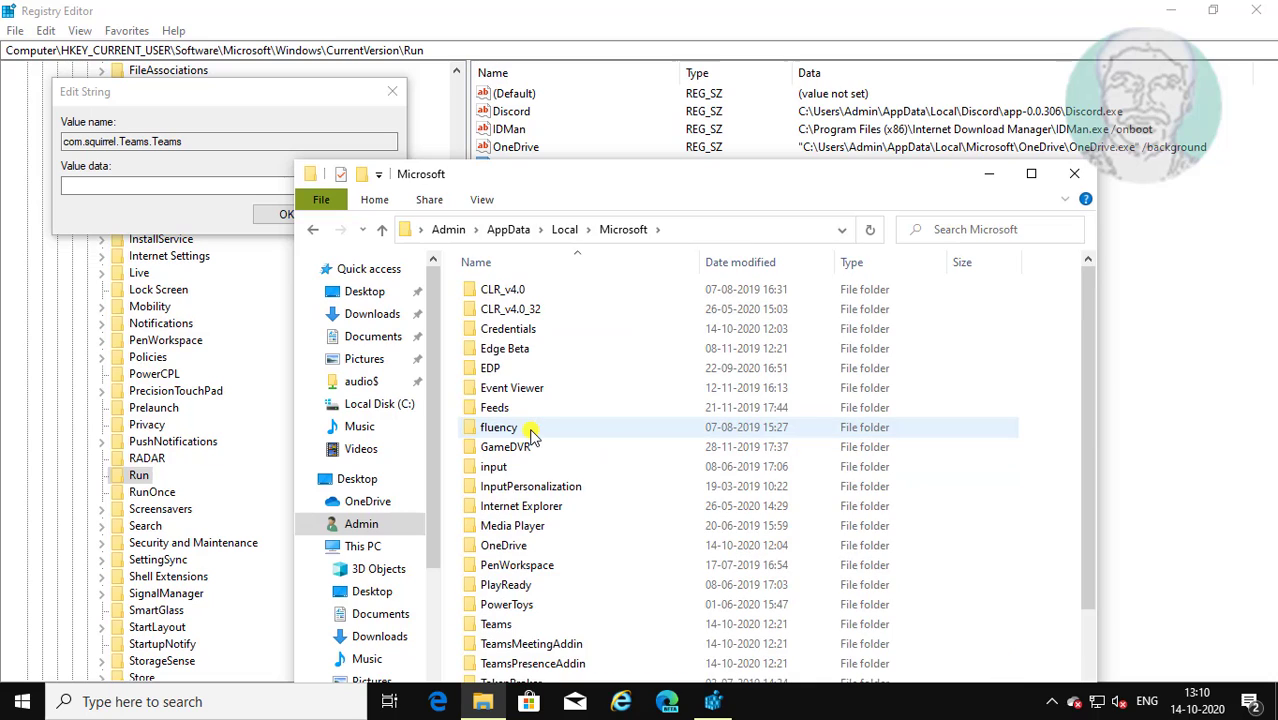
scroll(528, 432, "down", 1)
scroll(528, 432, "down", 1)
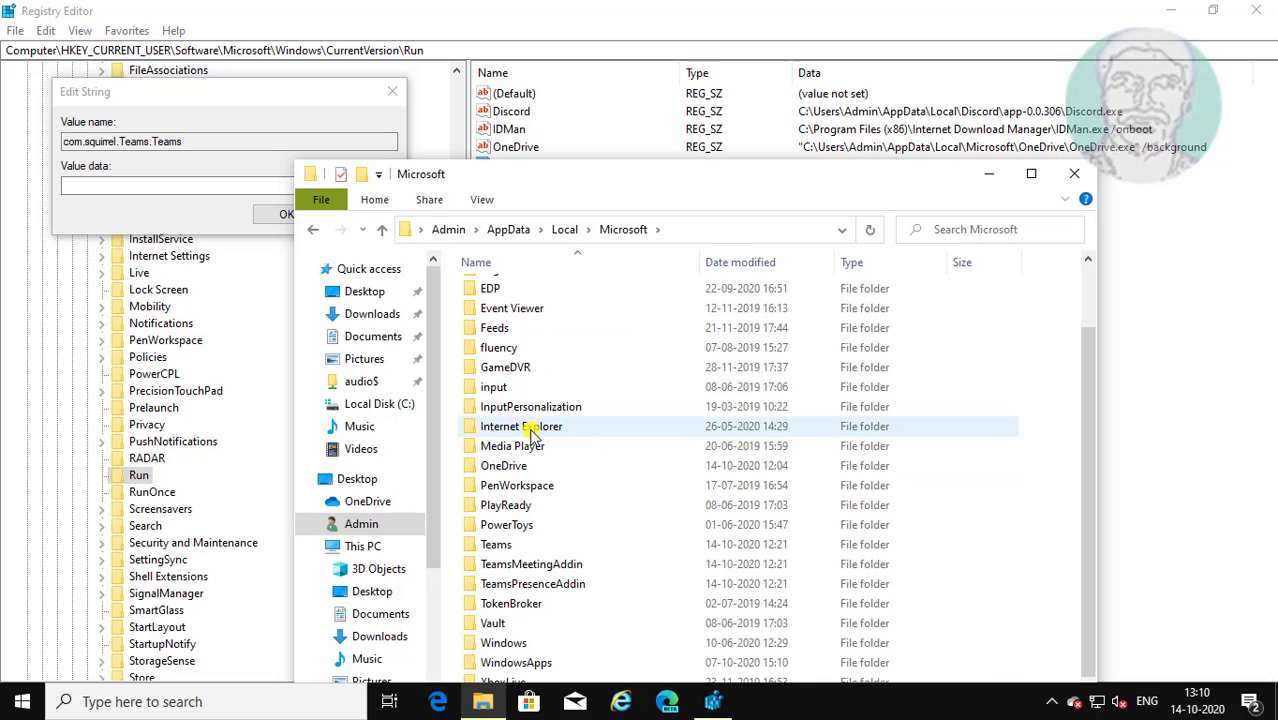
double_click(505, 546)
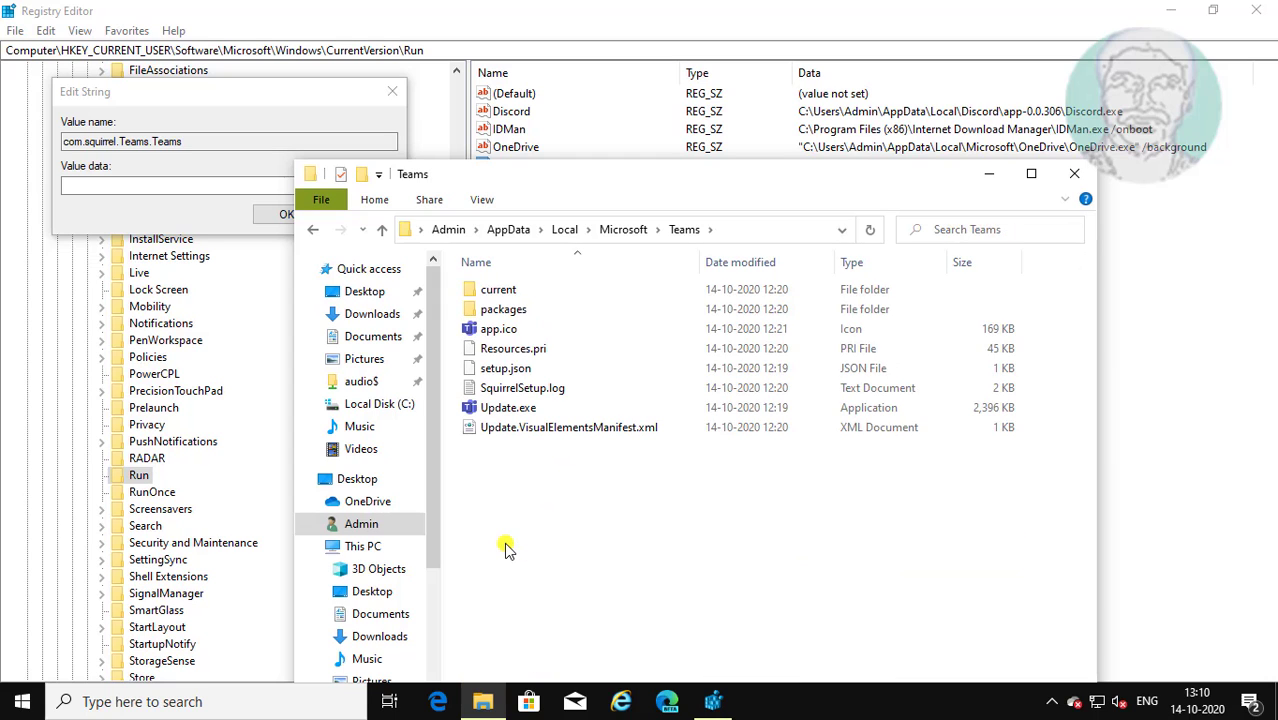
double_click(490, 289)
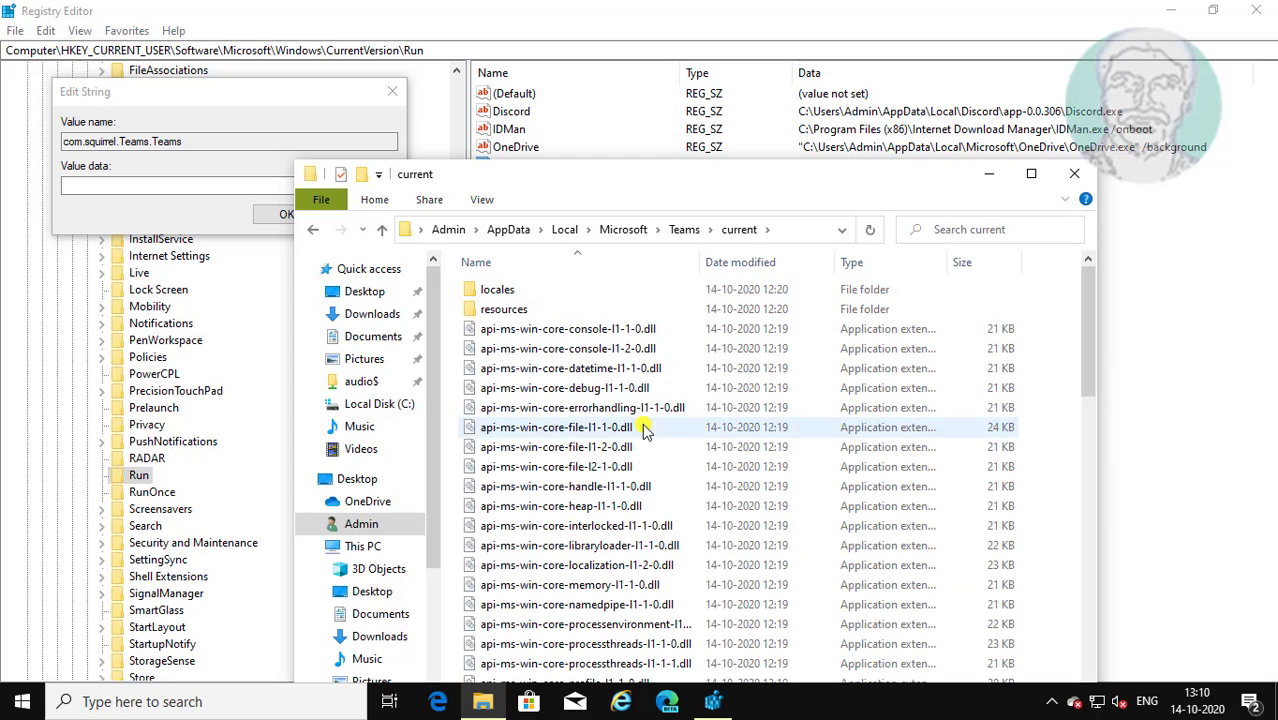
Copy Teams.exe as a path
scroll(743, 497, "down", 6)
scroll(743, 497, "down", 8)
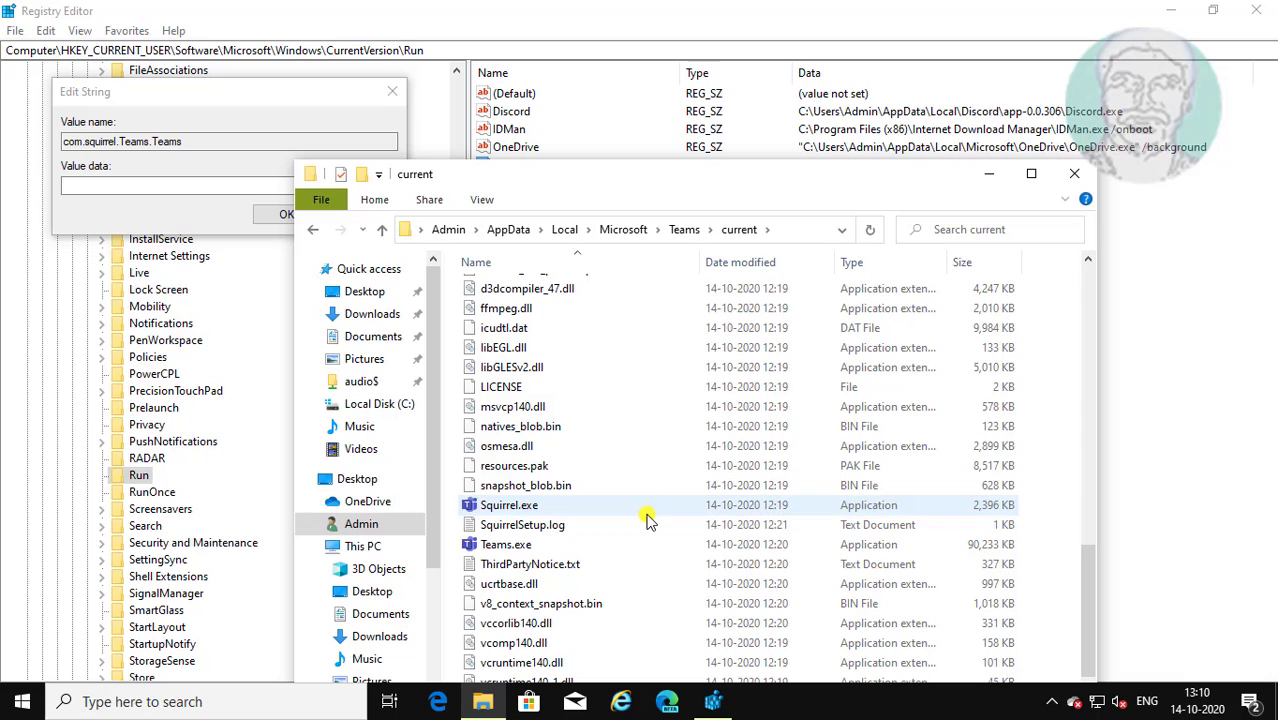
left_click(495, 546)
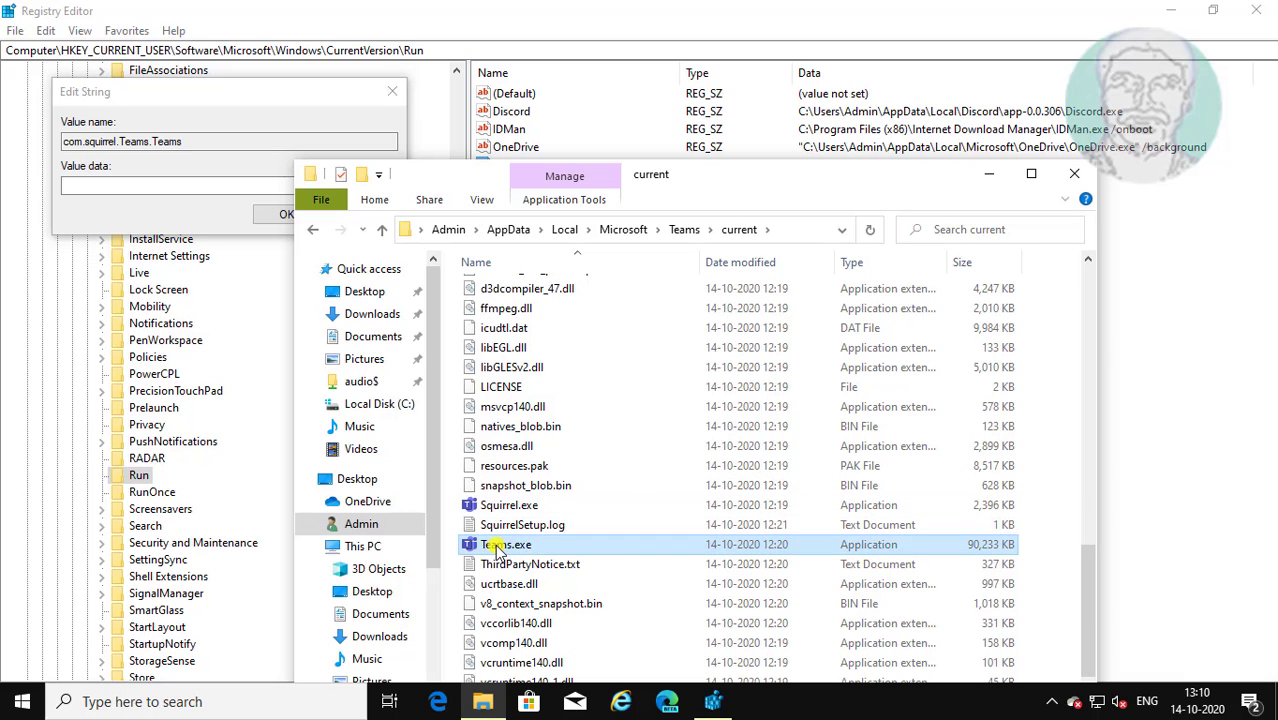
left_click_drag(750, 177, 771, 61)
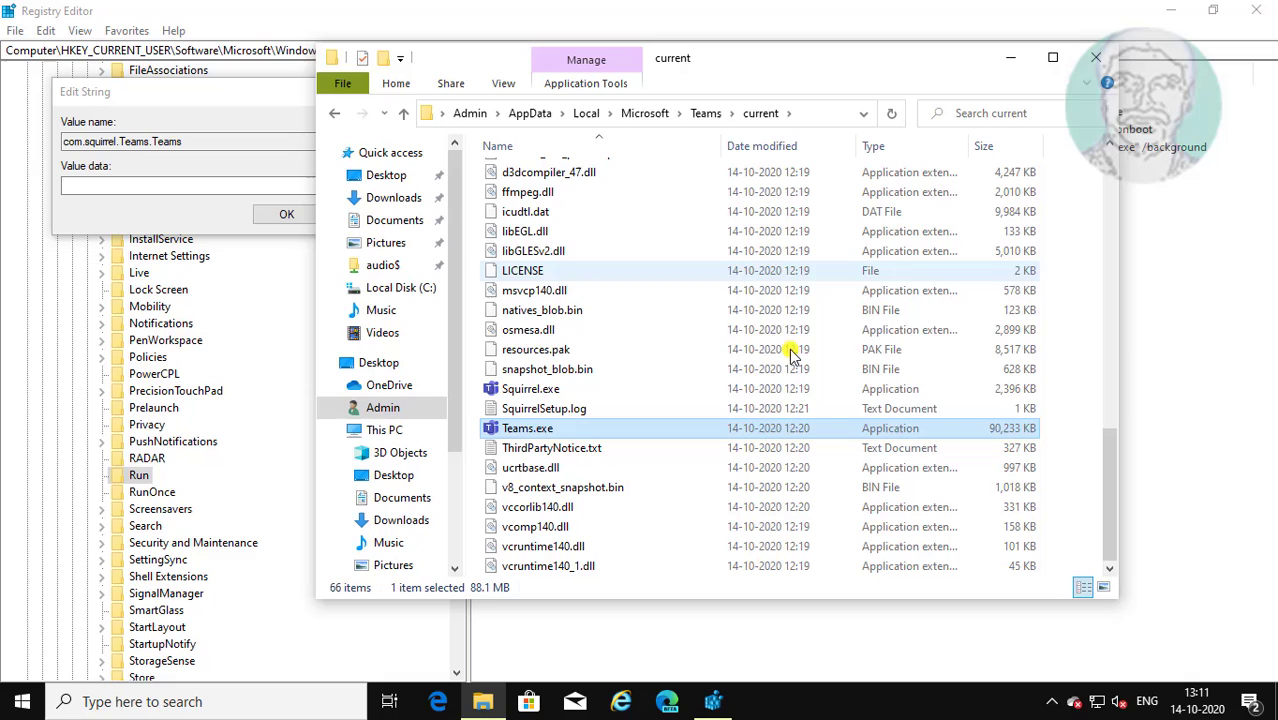
right_click(541, 428)
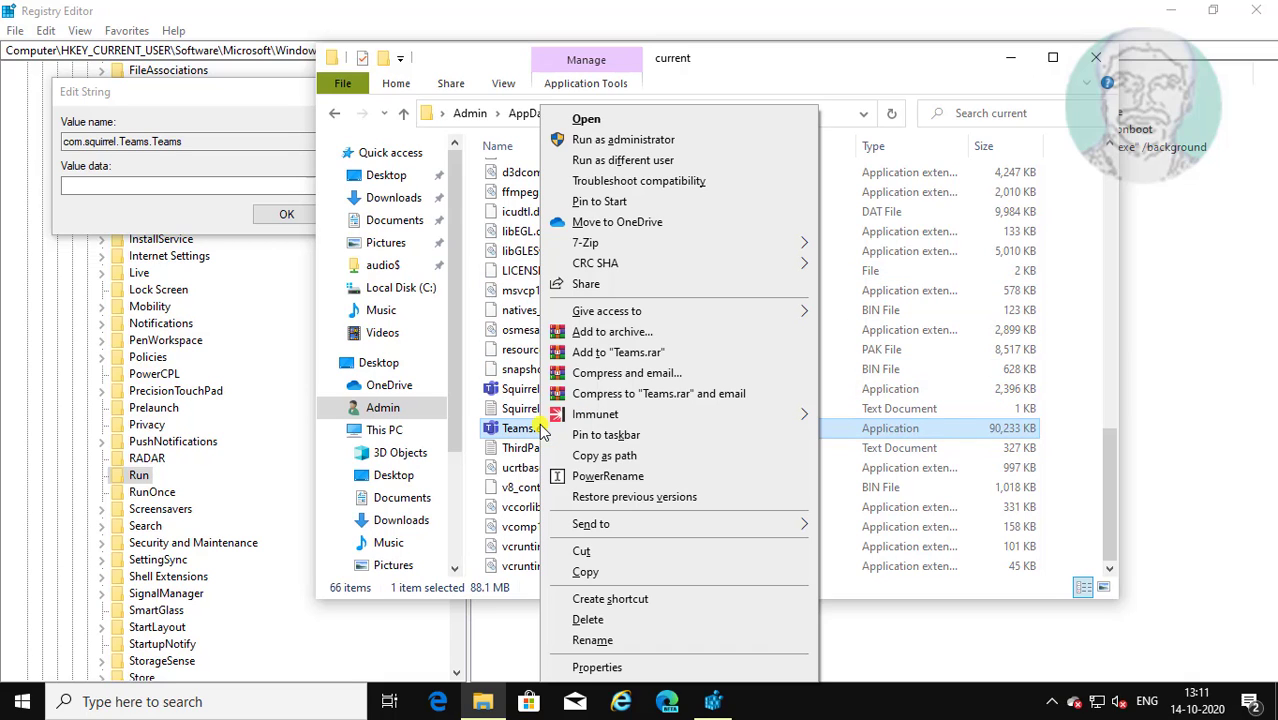
left_click(626, 456)
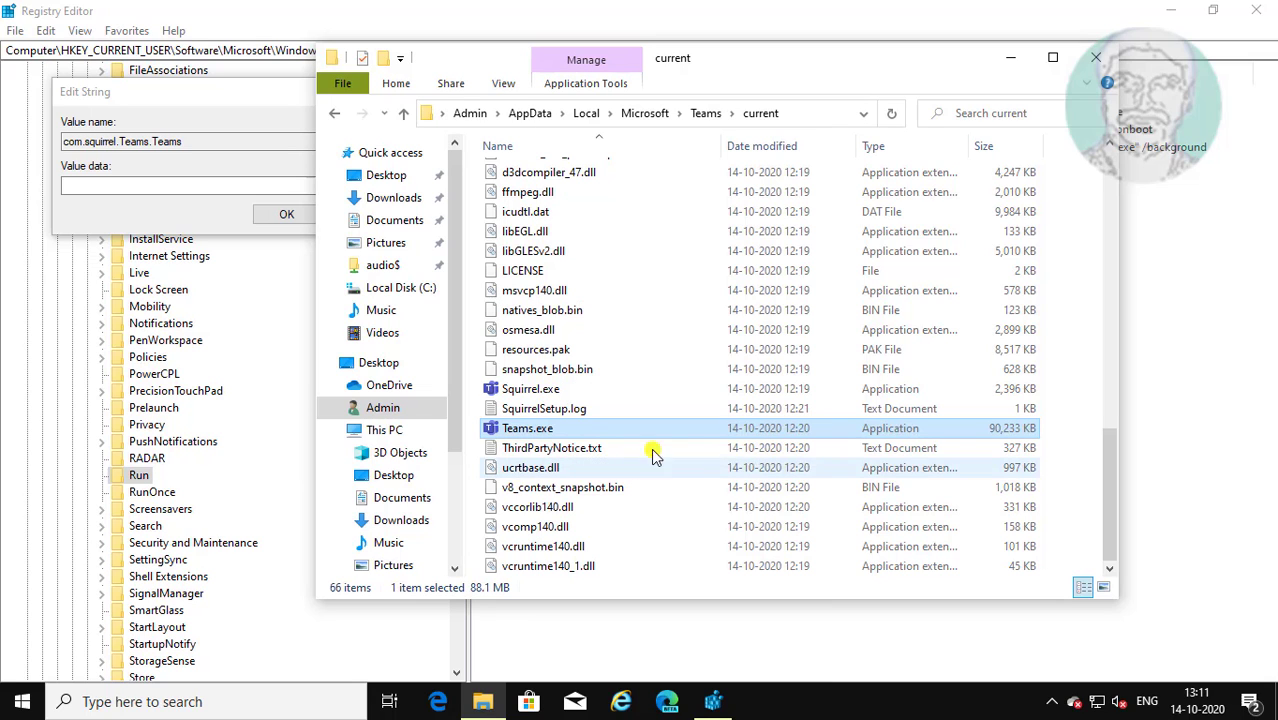
Paste the Teams.exe path as the com.squirrel.Teams.Teams value data and confirm
left_click(1094, 59)
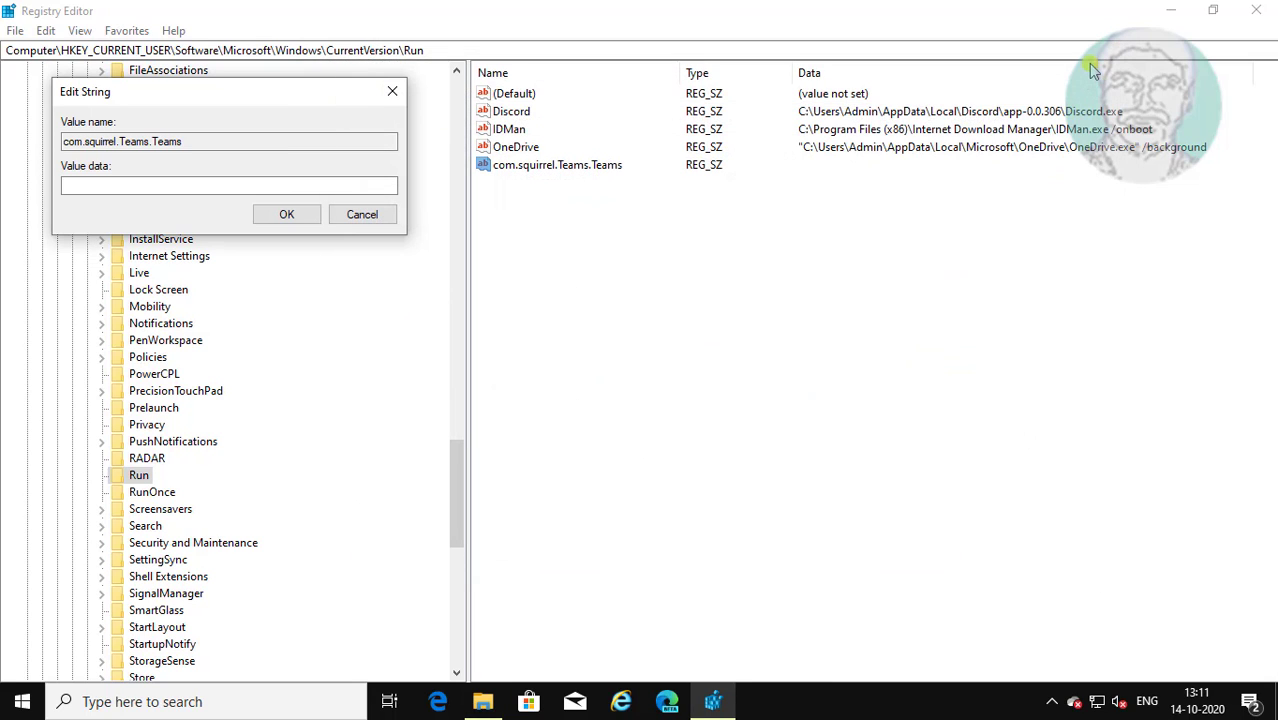
right_click(79, 183)
left_click(130, 260)
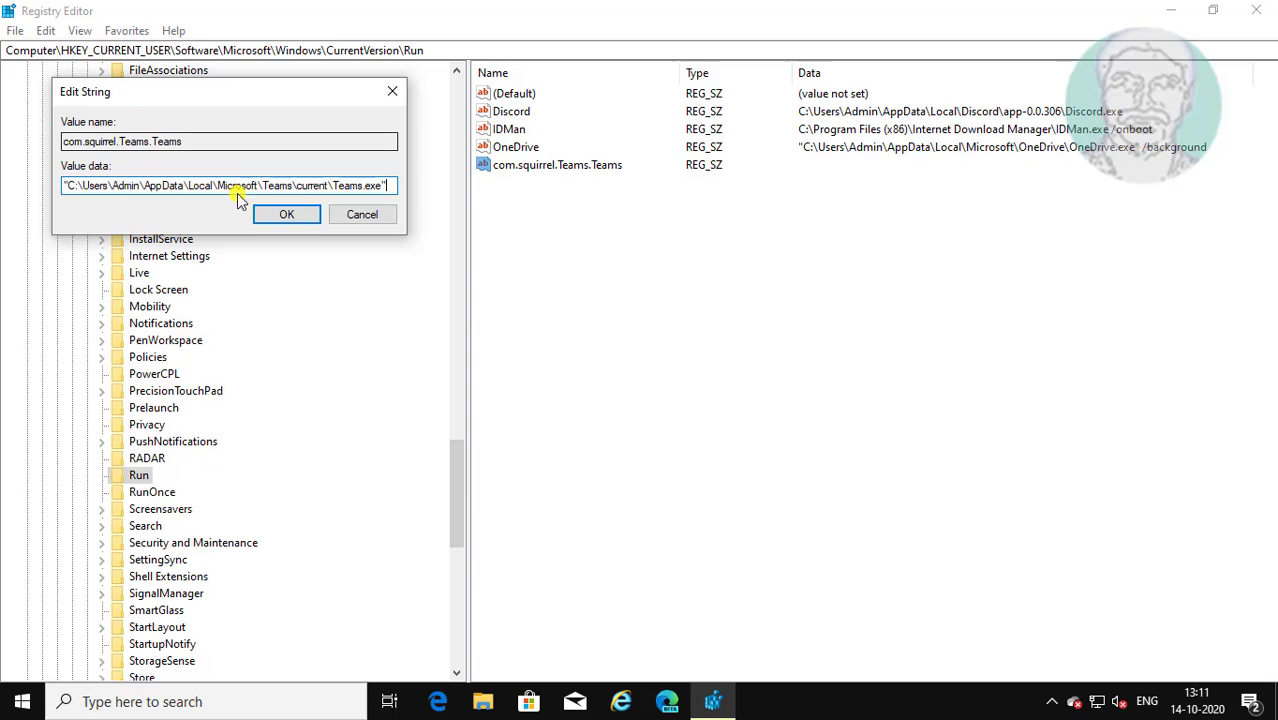
left_click(270, 220)
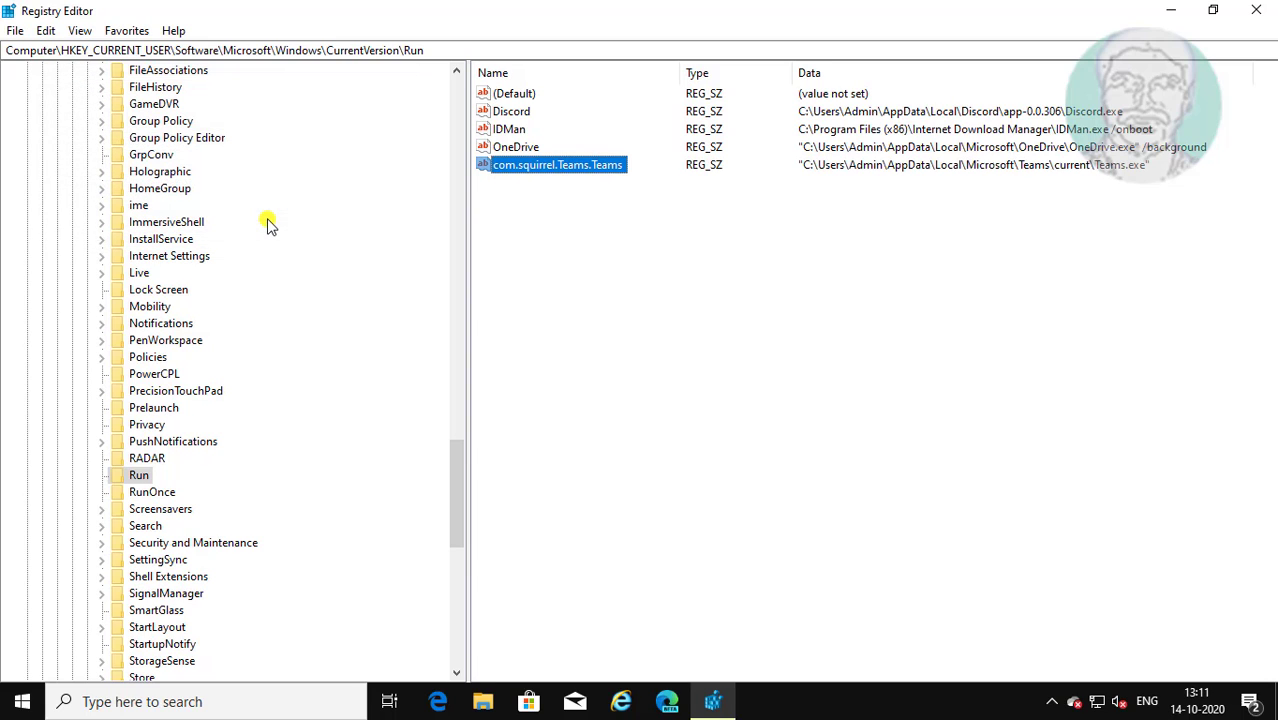
Collapse the registry tree back up to HKEY_CURRENT_USER
left_click(620, 268)
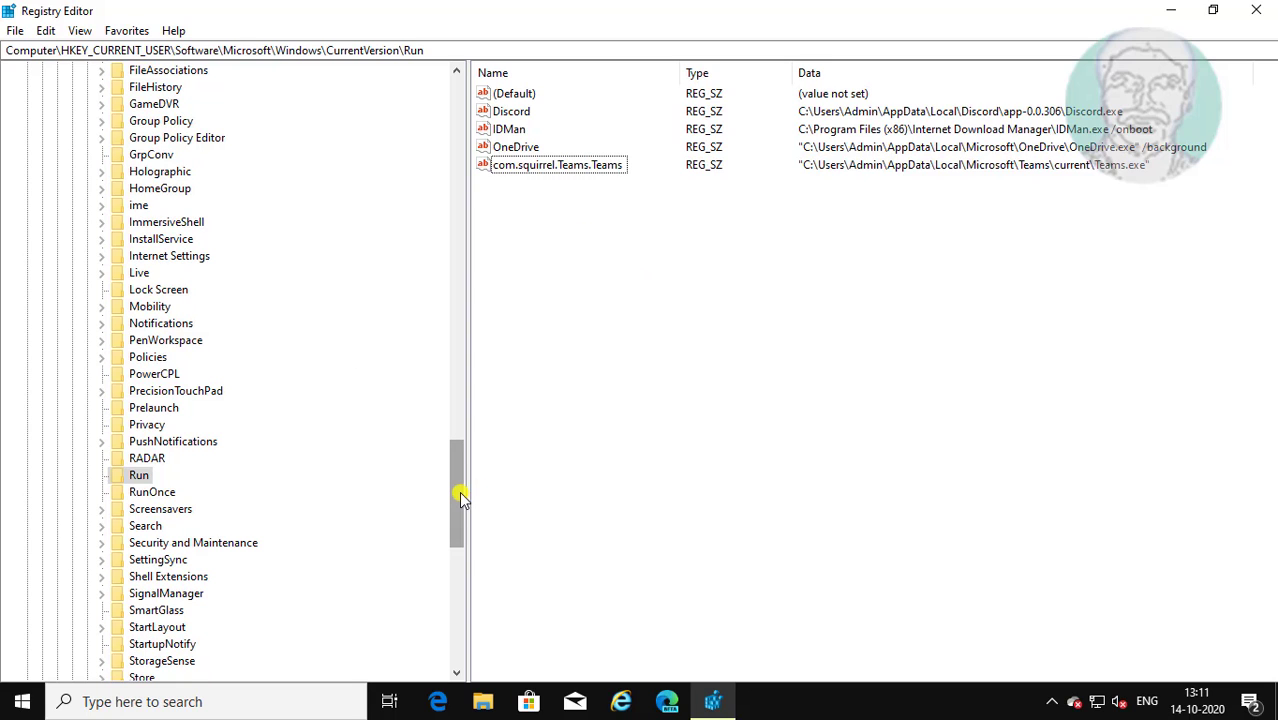
mouse_move(461, 498)
left_mouse_down()
mouse_move(456, 314)
mouse_move(462, 366)
left_mouse_up()
left_click(86, 373)
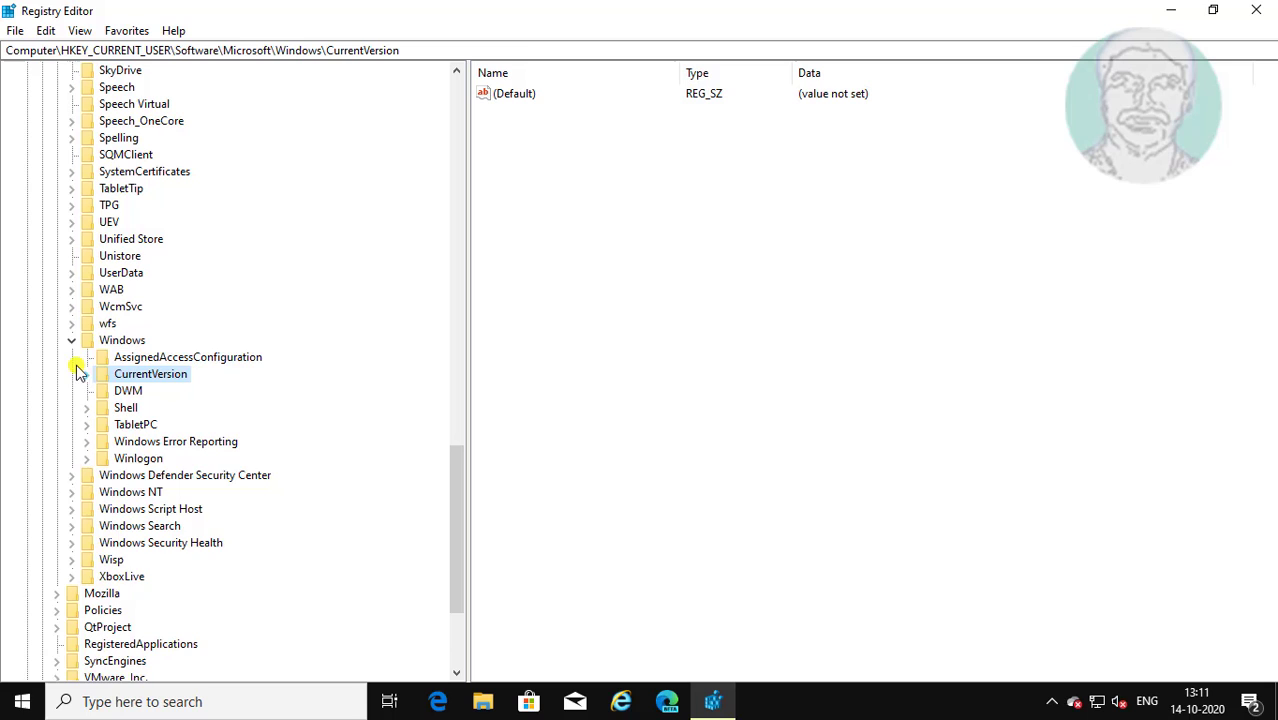
left_click(71, 340)
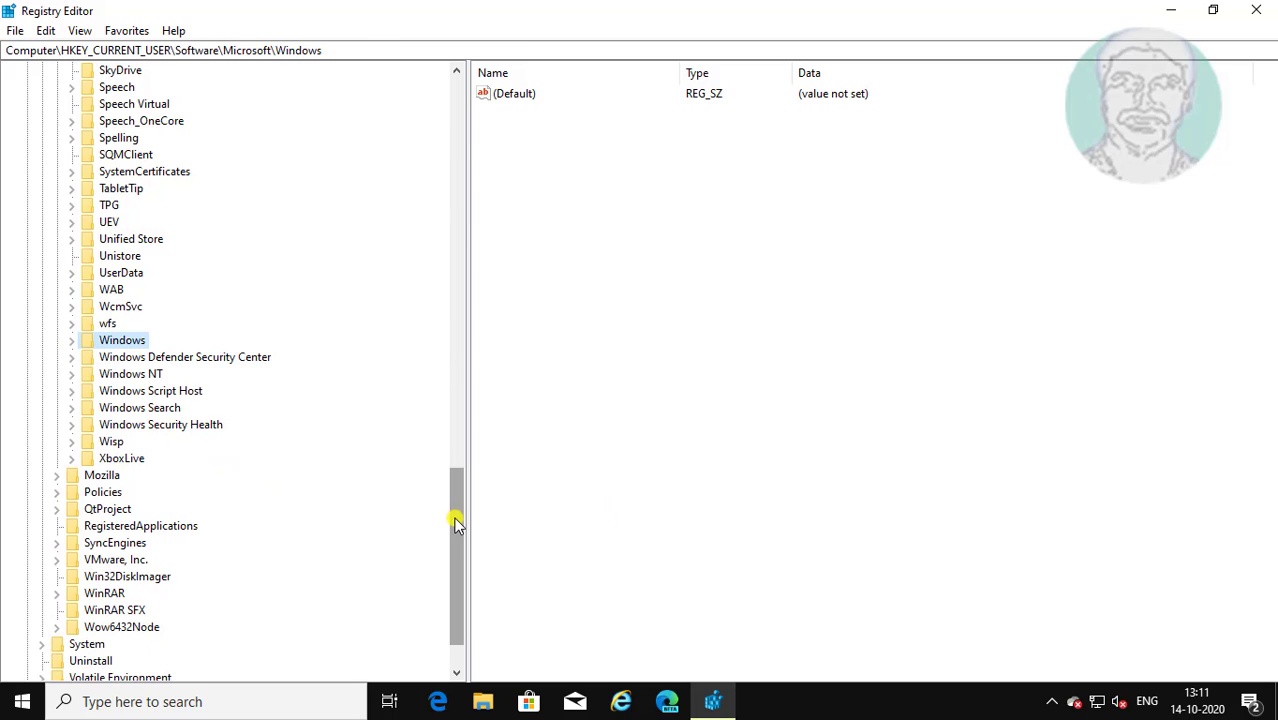
left_click_drag(456, 516, 468, 105)
left_click(56, 424)
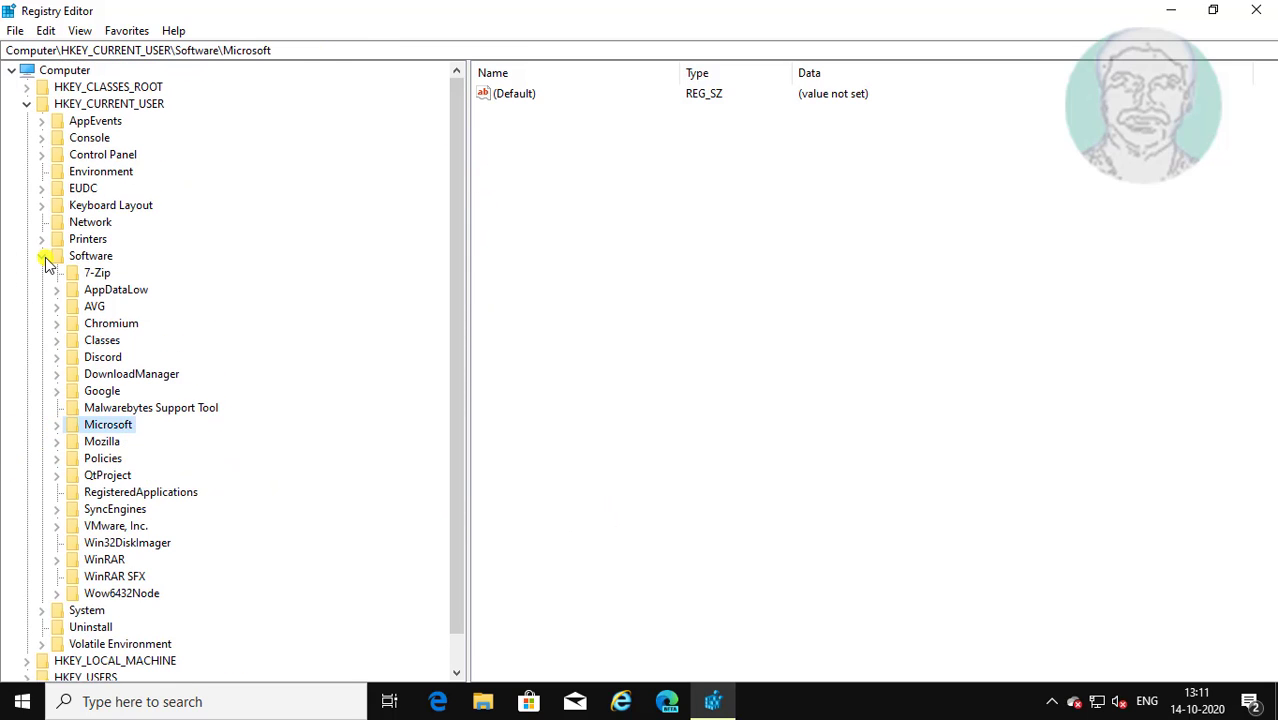
left_click(41, 256)
left_click(26, 104)
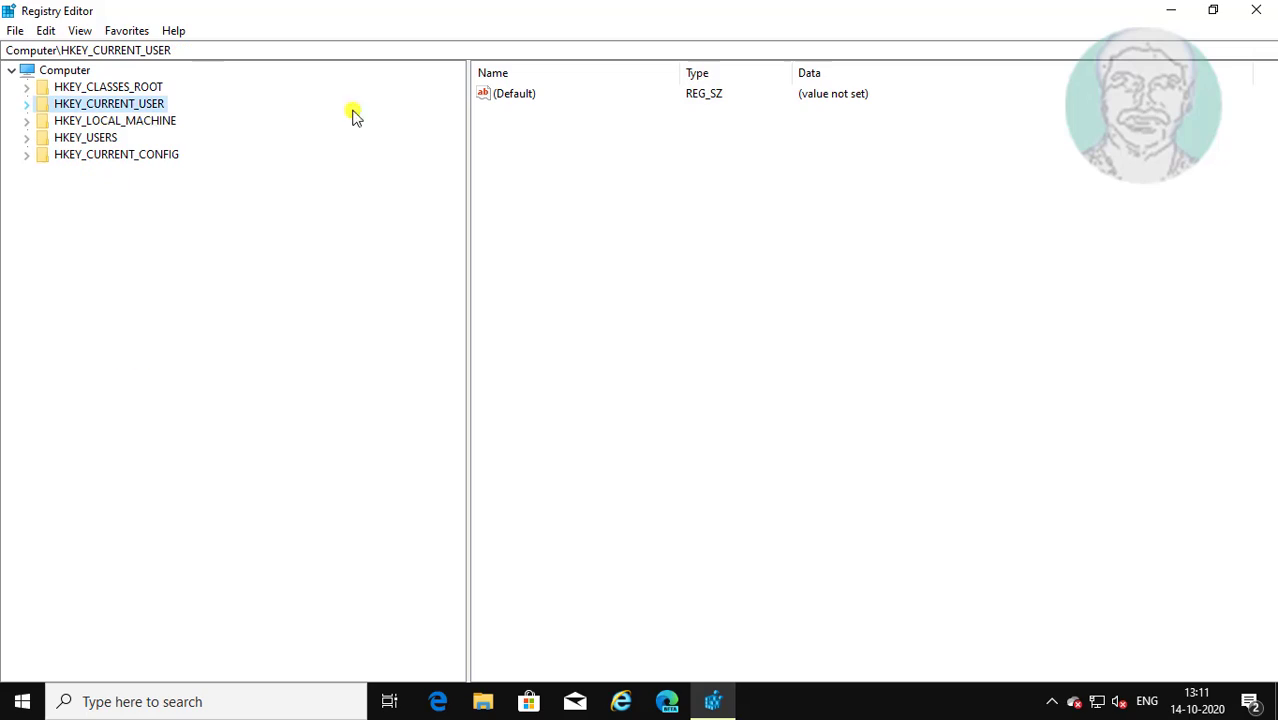
Close Registry Editor and reopen Settings to the Apps & features page
left_click(1256, 10)
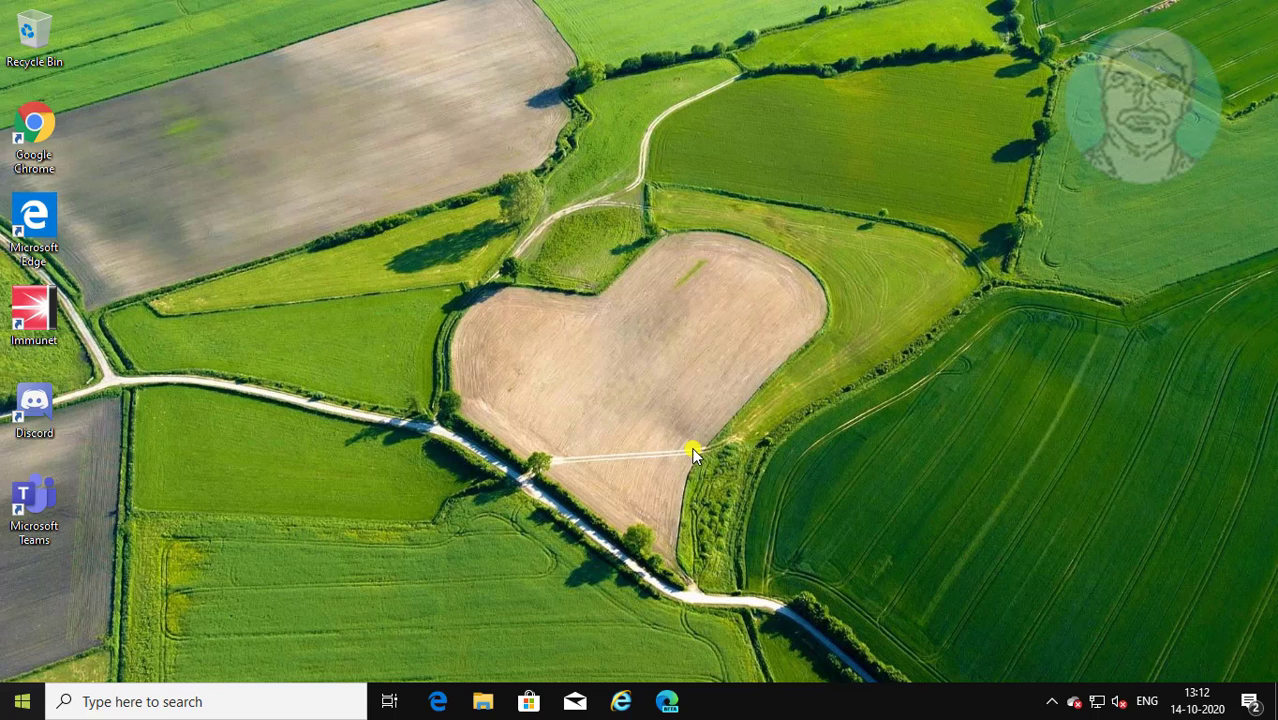
left_click(24, 703)
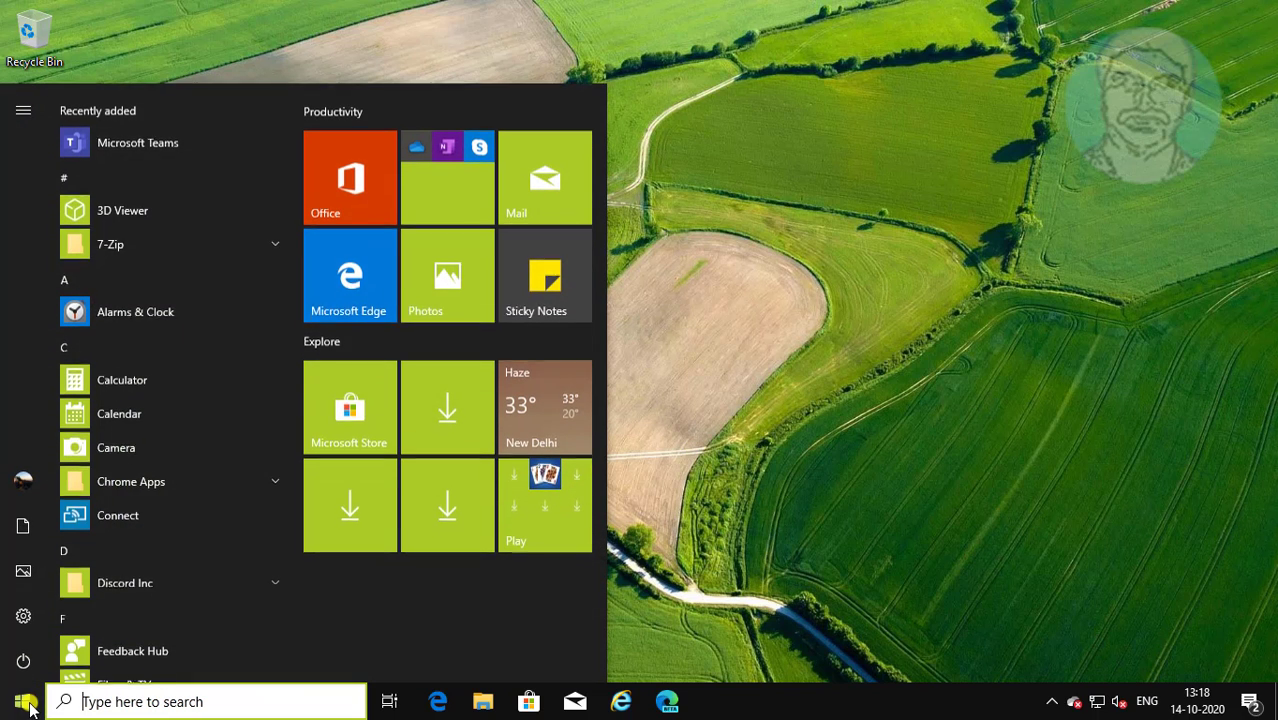
left_click(22, 615)
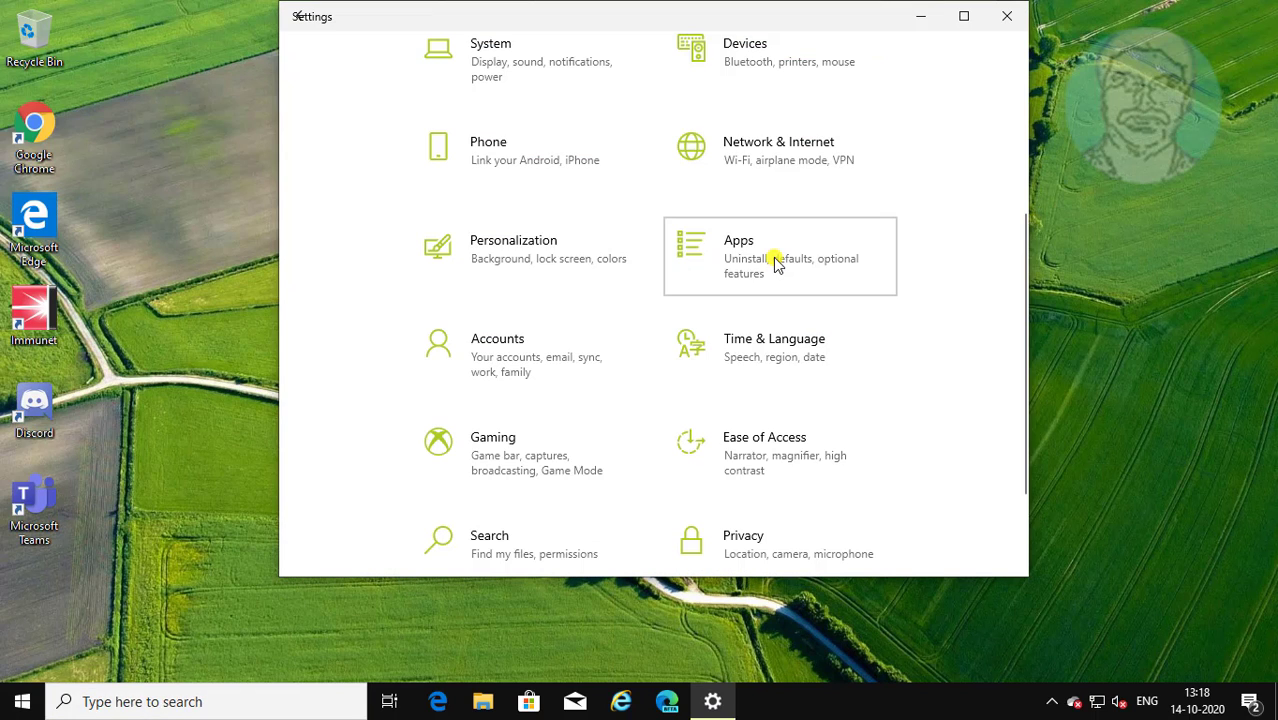
left_click(776, 262)
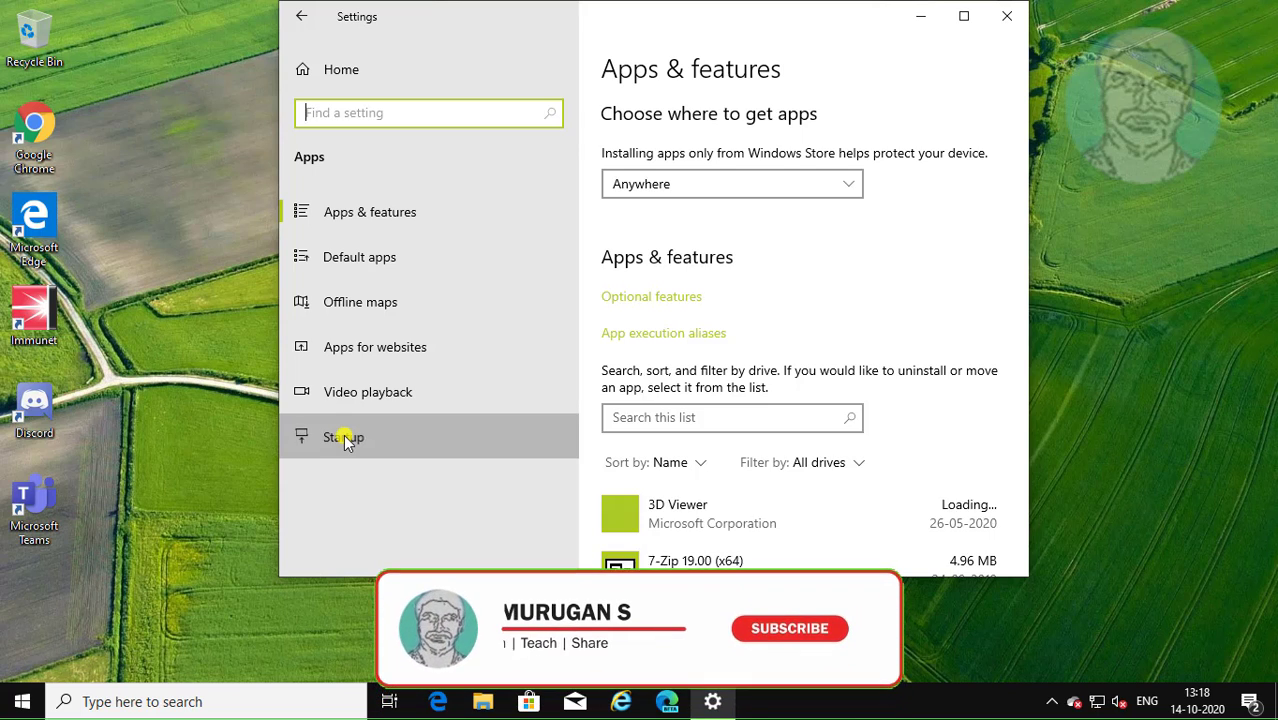
Show the Startup apps list to verify Microsoft Teams is On
left_click(346, 438)
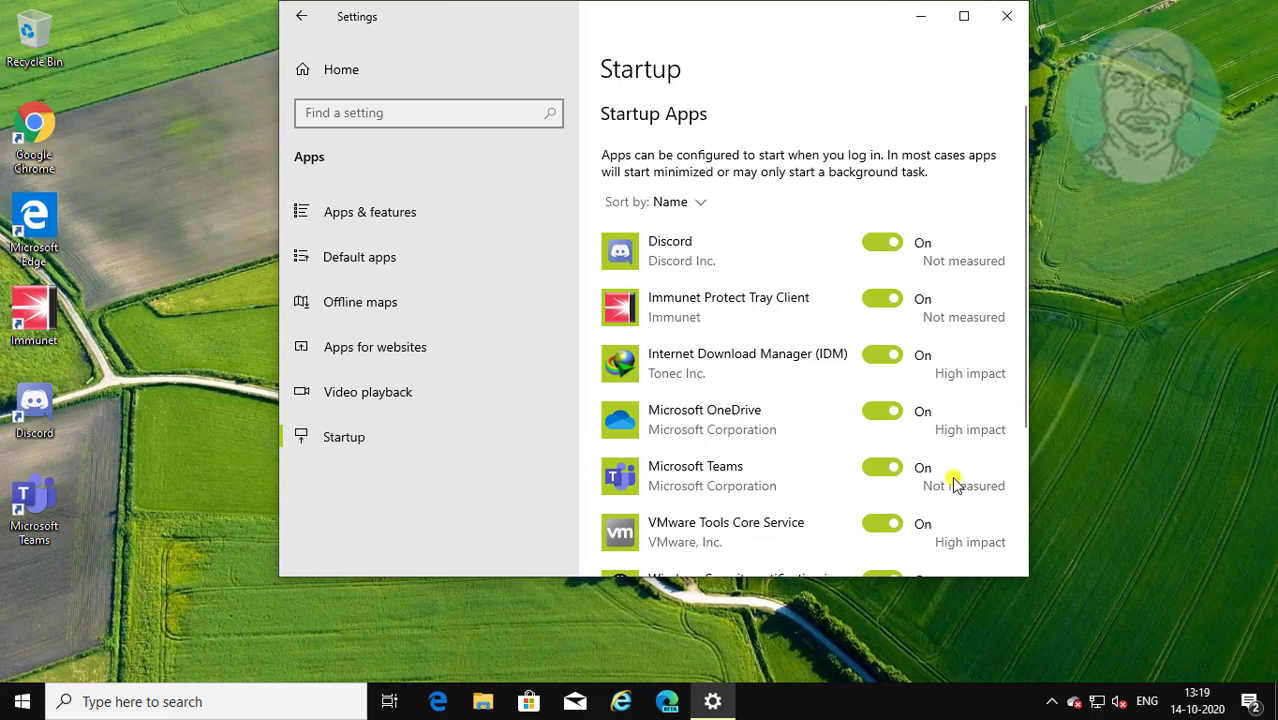
Close the Settings window
left_click(1014, 20)
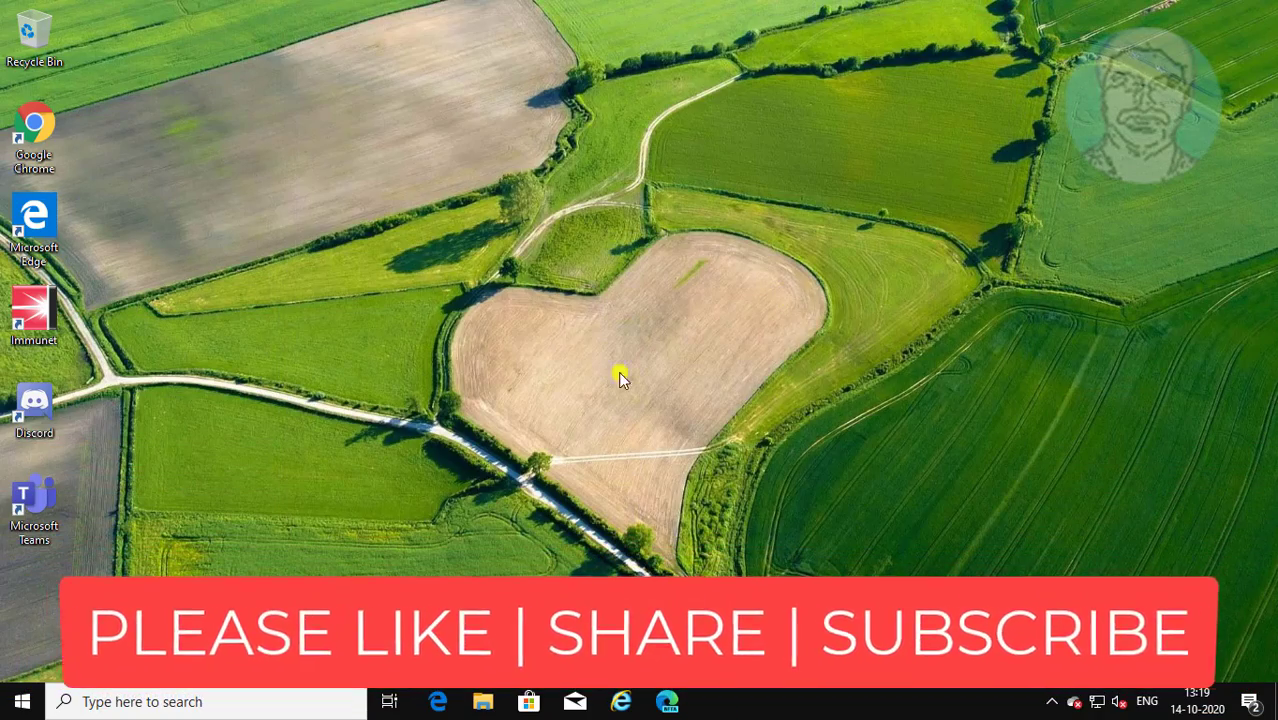